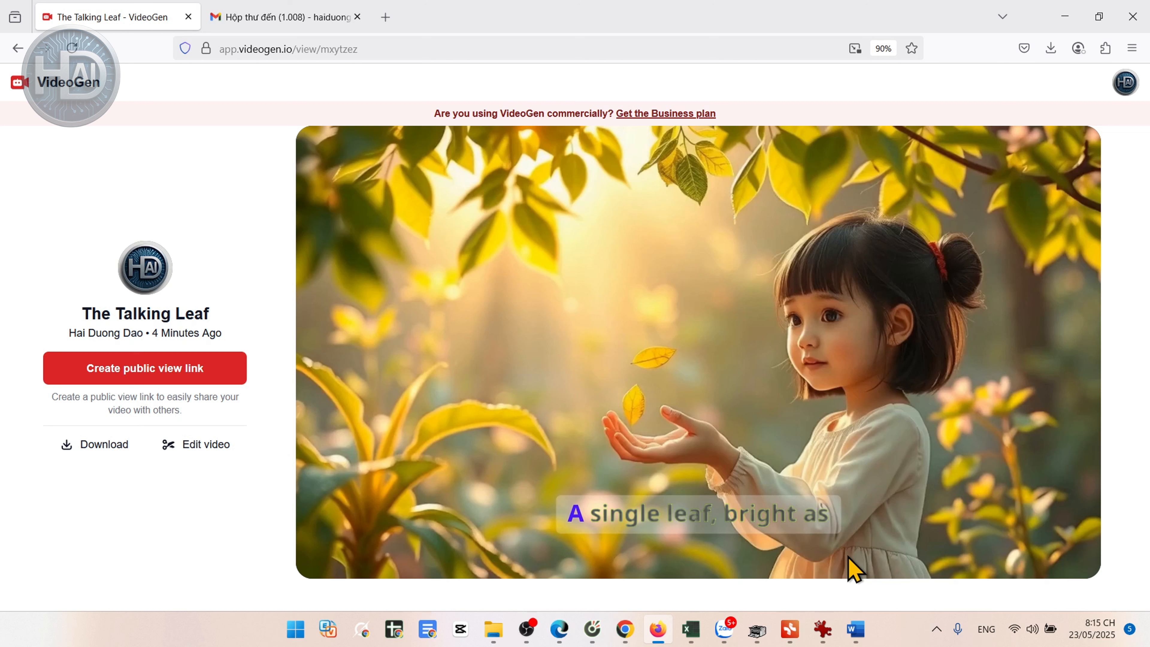
# Step: Open a blank browser tab, sign out of the VideoGen account and close the VideoGen tab
pyautogui.moveTo(667, 421)
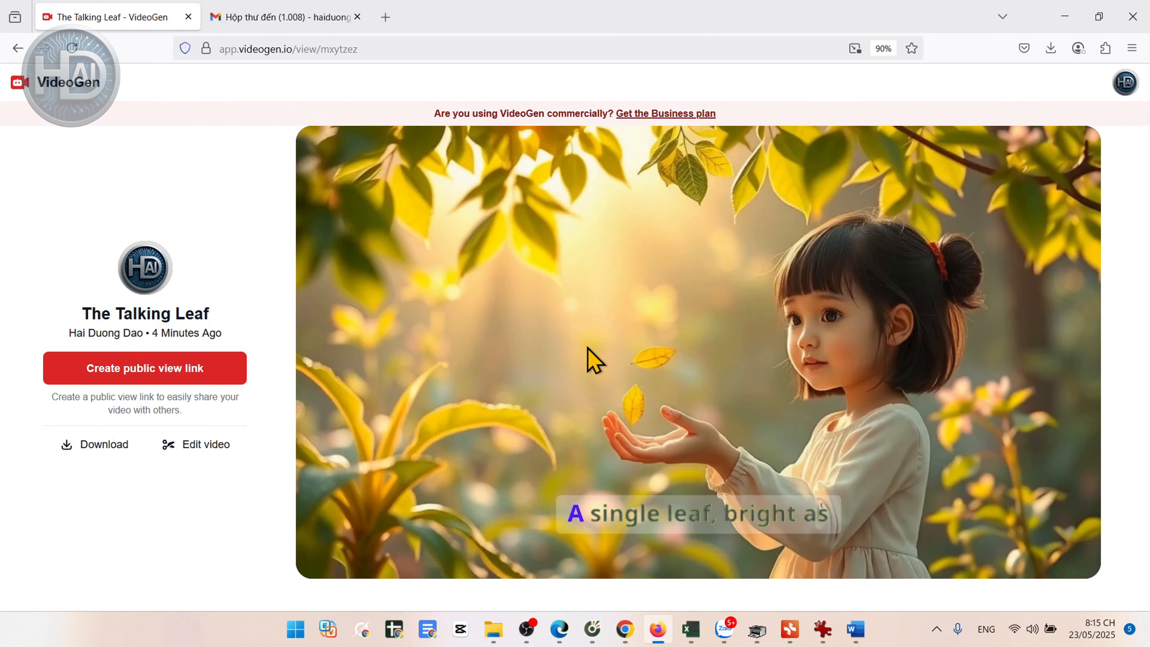
pyautogui.moveTo(527, 347)
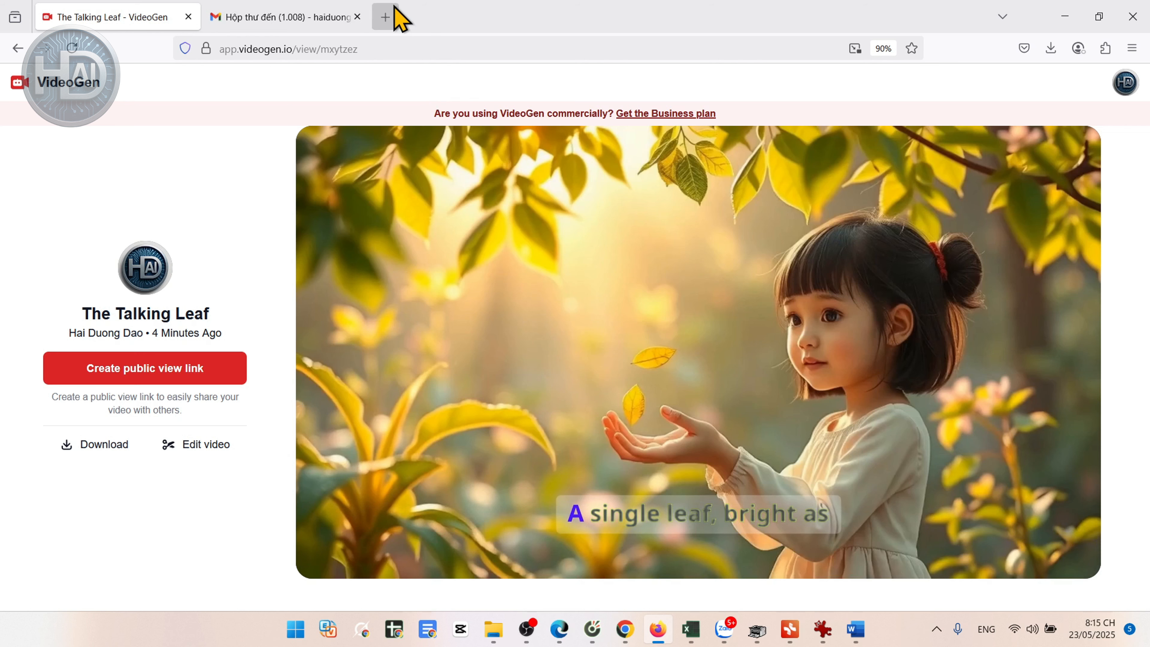
pyautogui.click(387, 17)
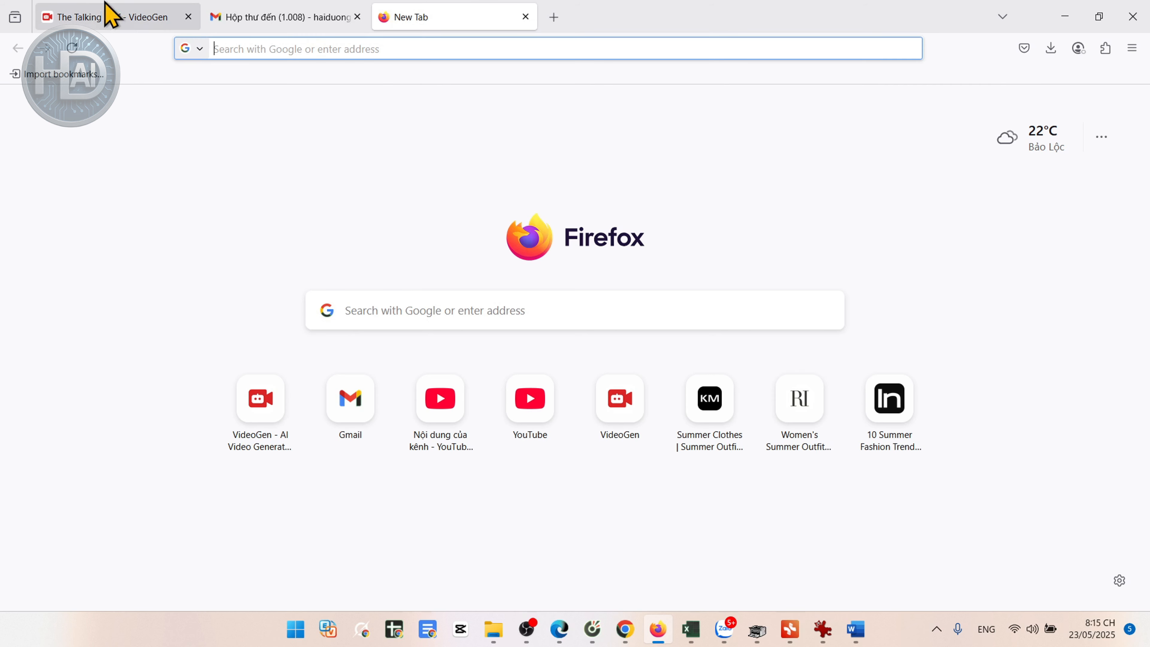
pyautogui.click(94, 18)
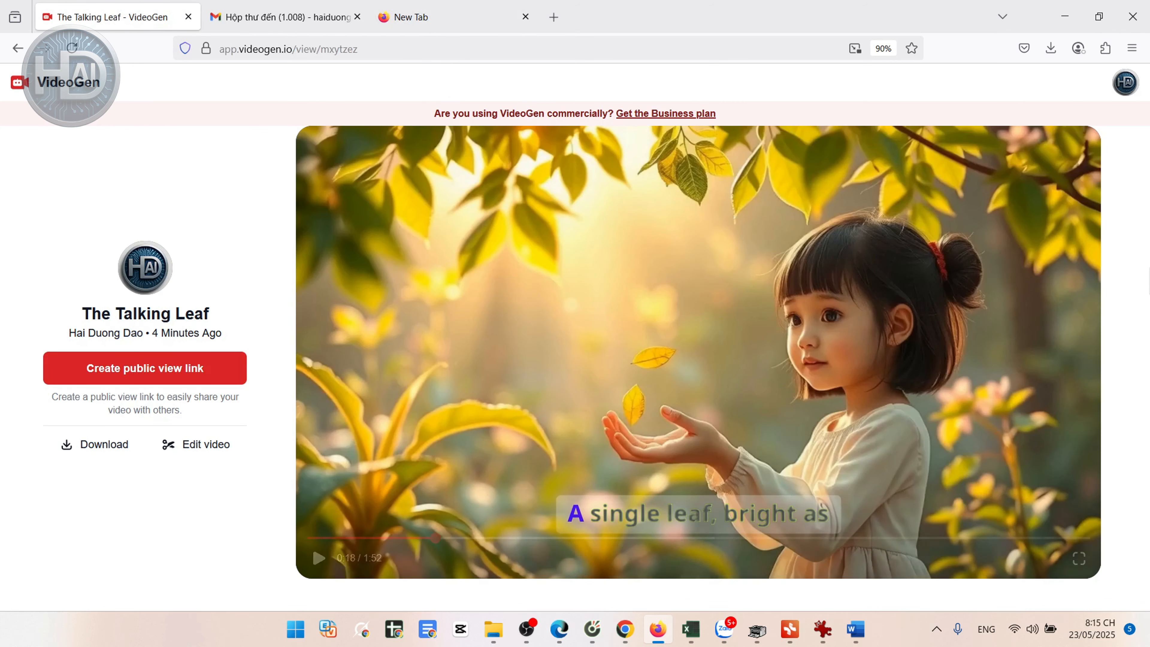
pyautogui.click(1128, 83)
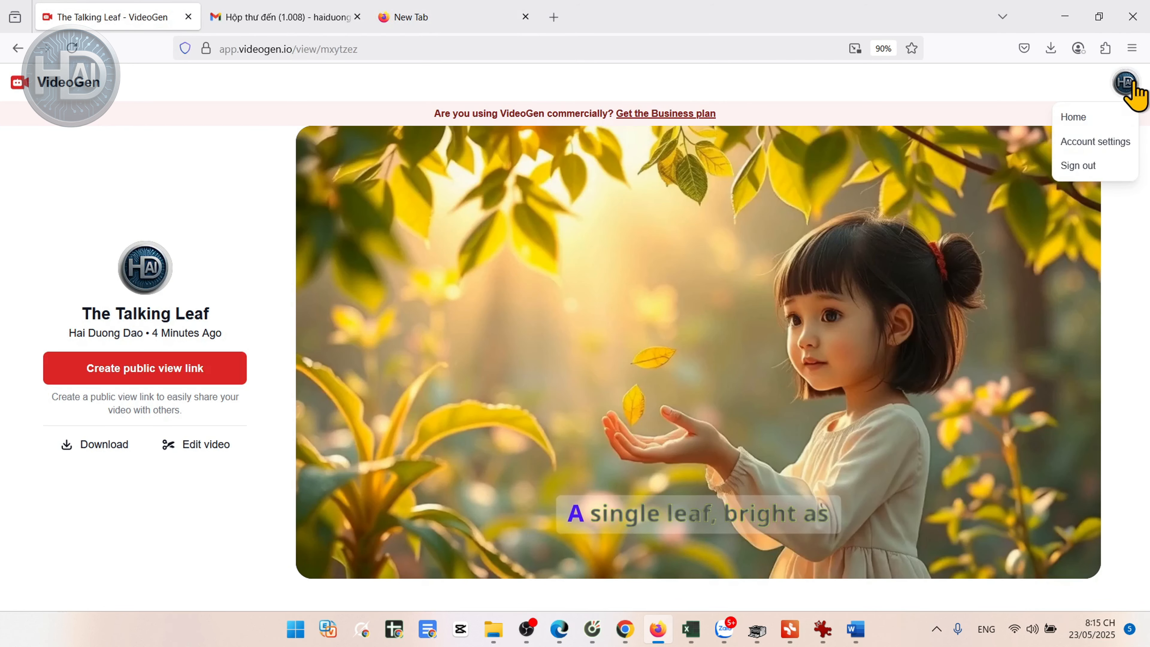
pyautogui.click(1084, 167)
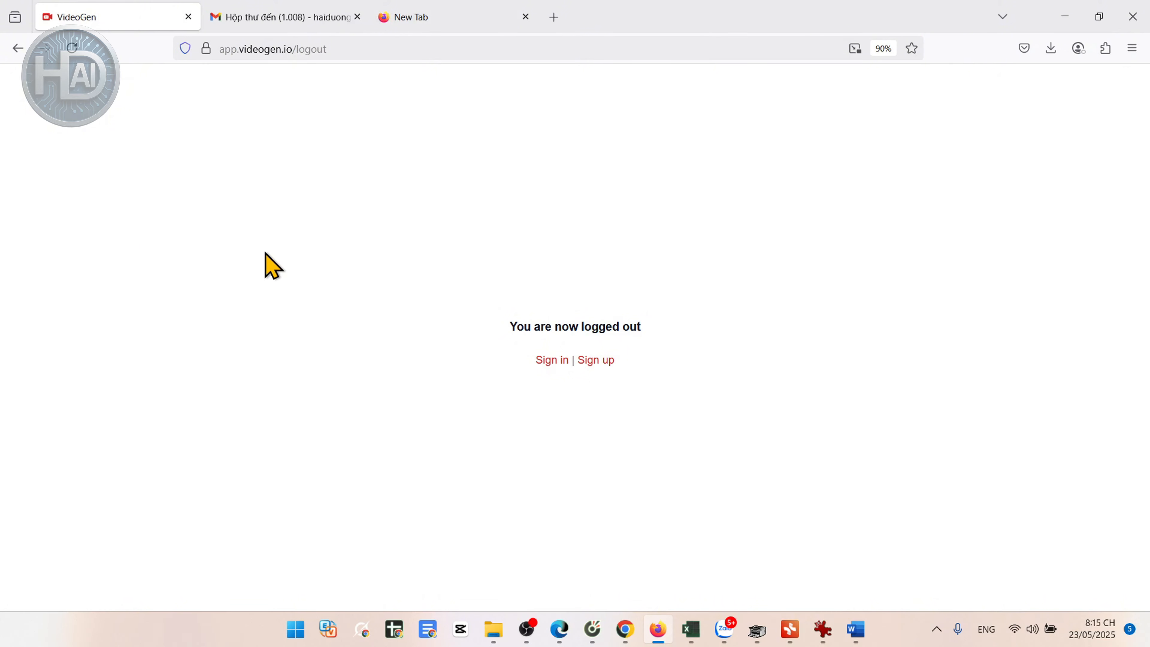
pyautogui.click(525, 17)
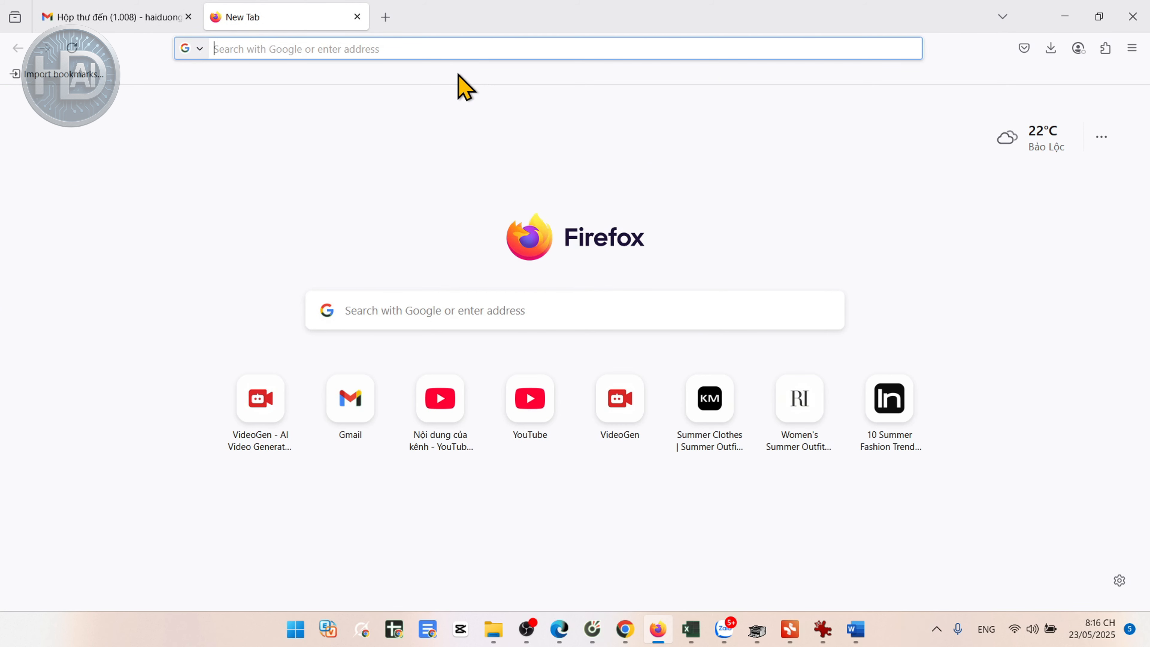
# Step: Go to haiduongai.com/videogen in the blank tab
pyautogui.click(341, 48)
pyautogui.write('haid')
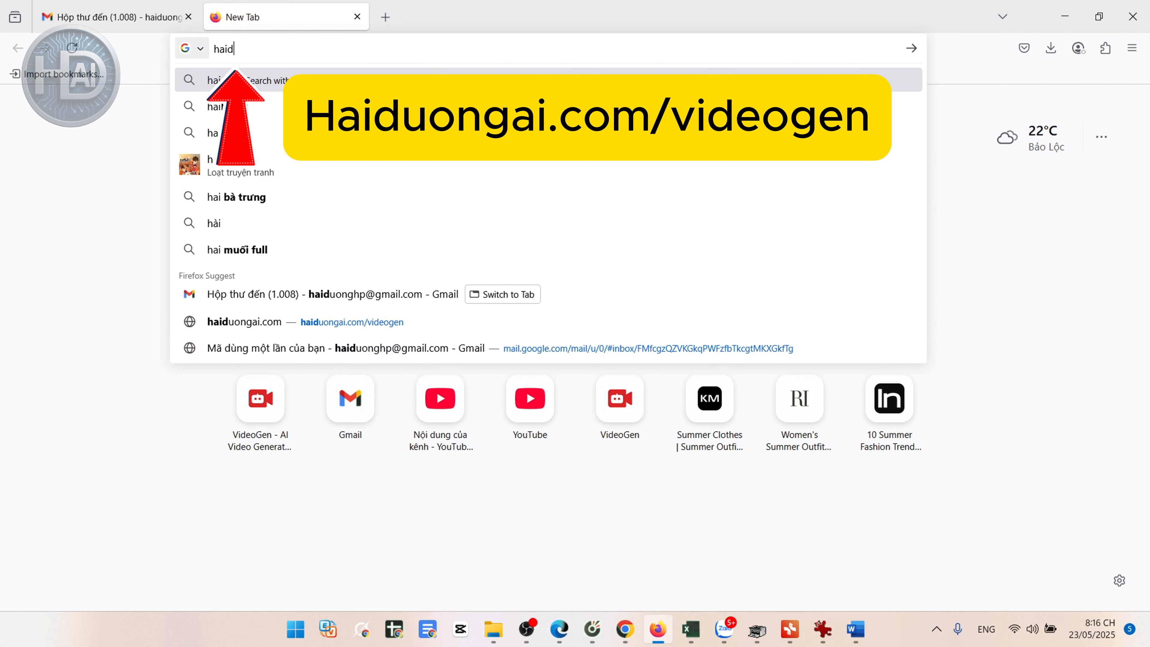
pyautogui.write('uongai.')
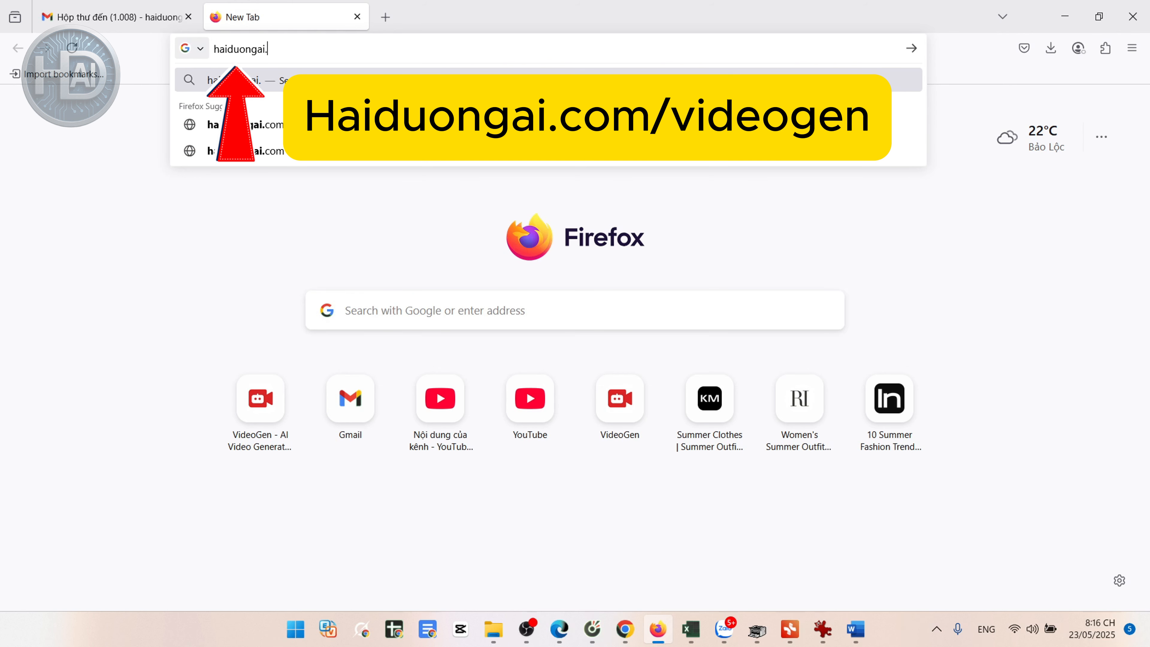
pyautogui.write('com/vid')
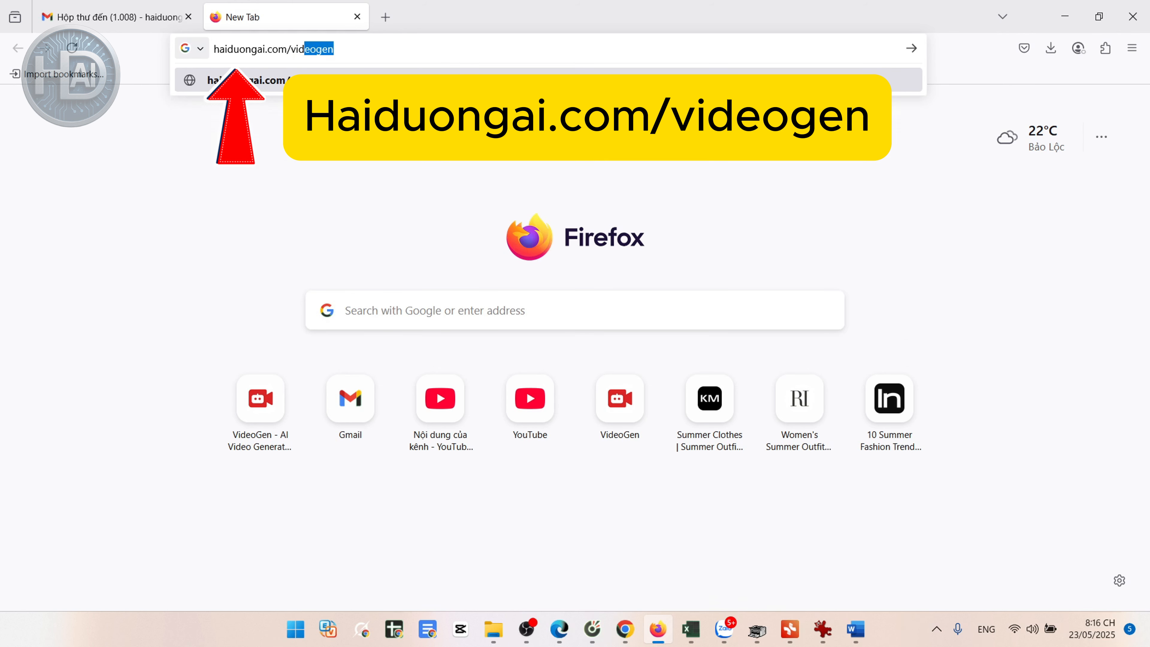
pyautogui.press('Return')
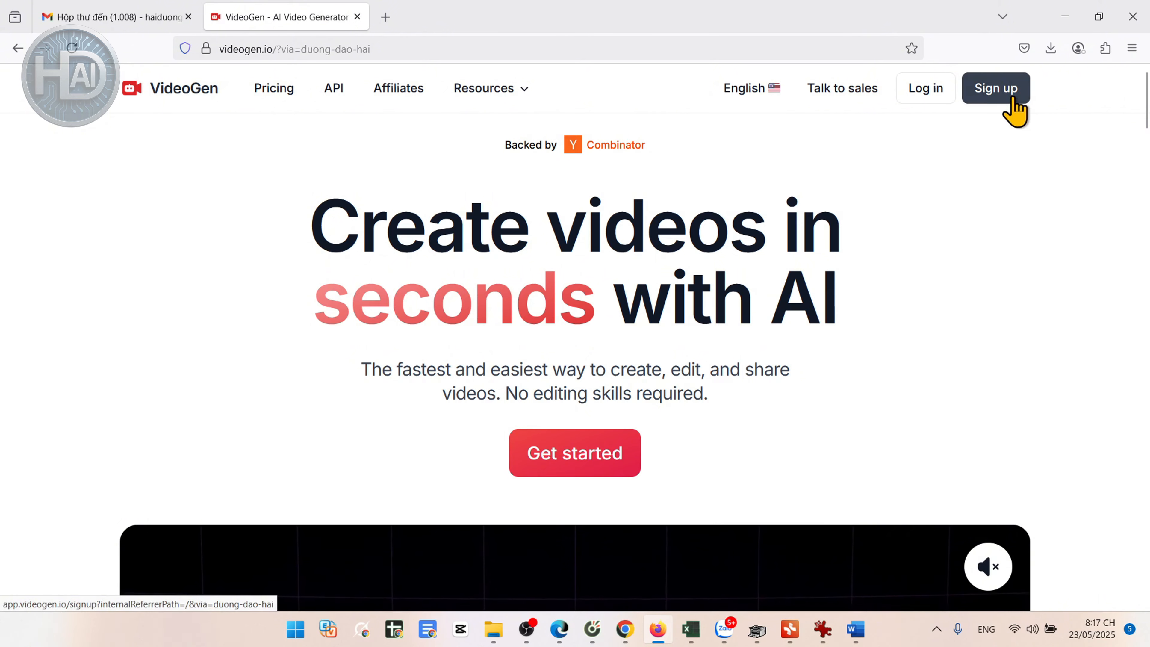
# Step: Sign up to VideoGen with a Google account and start creating a new video
pyautogui.click(1014, 108)
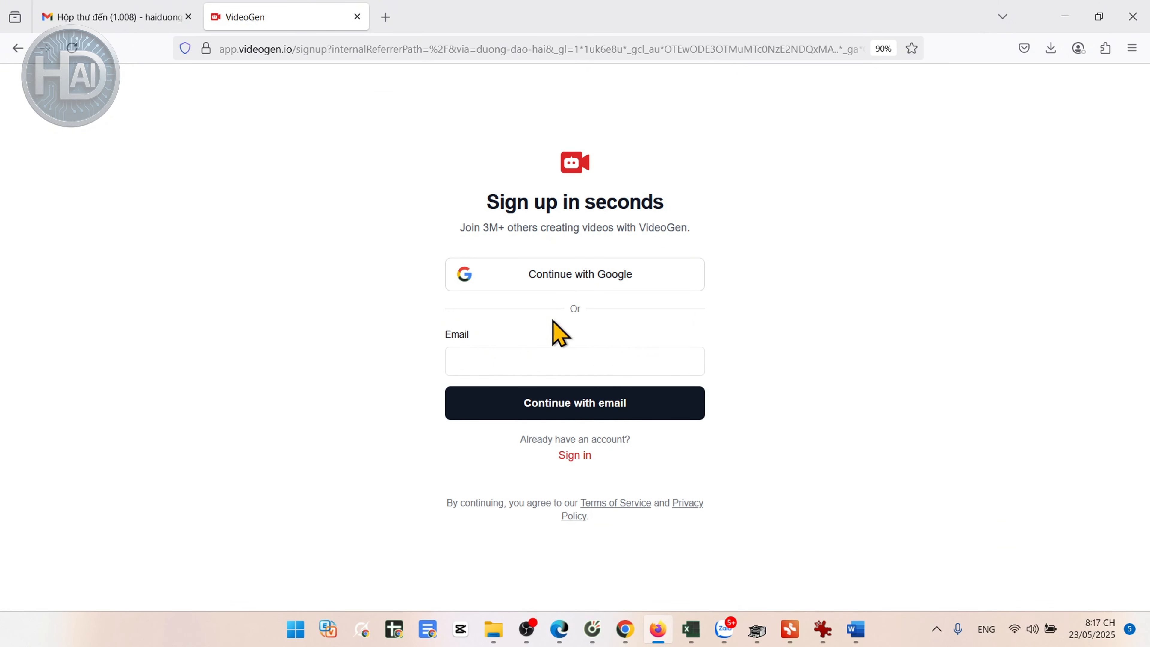
pyautogui.click(672, 274)
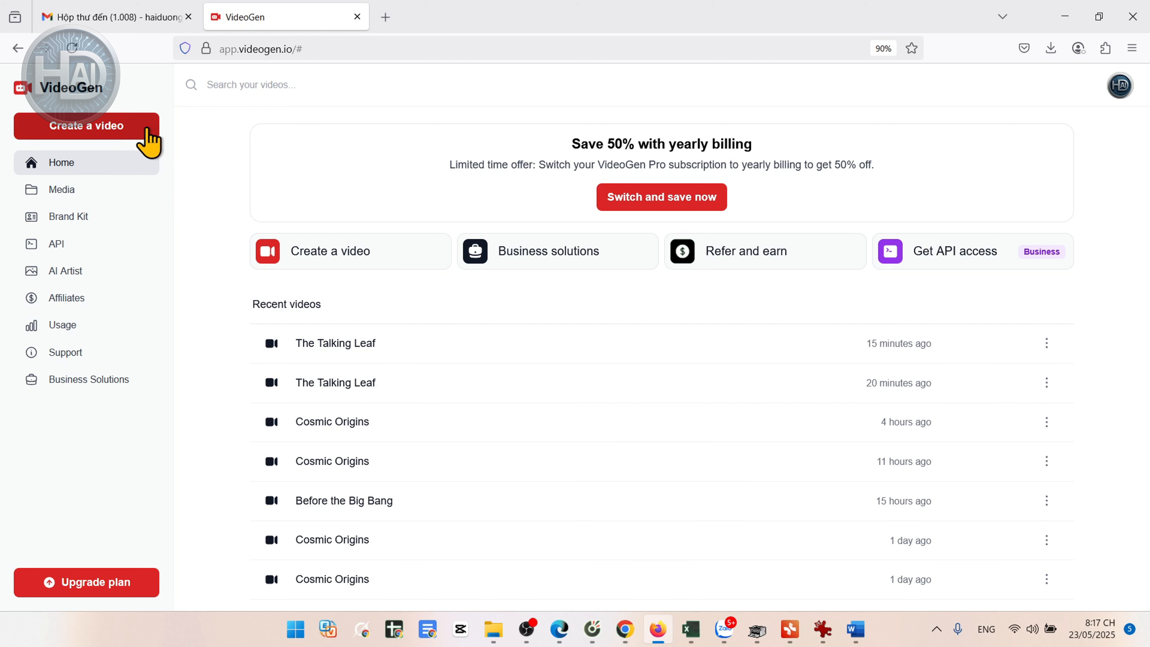
pyautogui.click(147, 142)
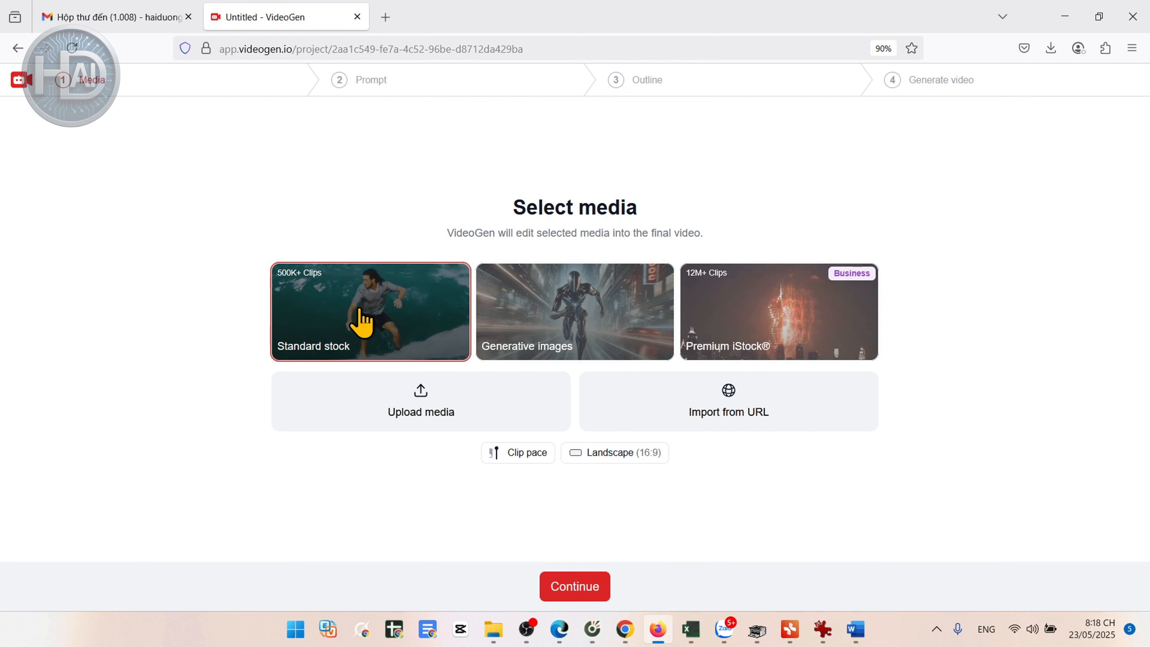
# Step: Select Generative images as the media, check the clip pace options, choose Landscape (16:9) and continue to the prompt
pyautogui.click(596, 326)
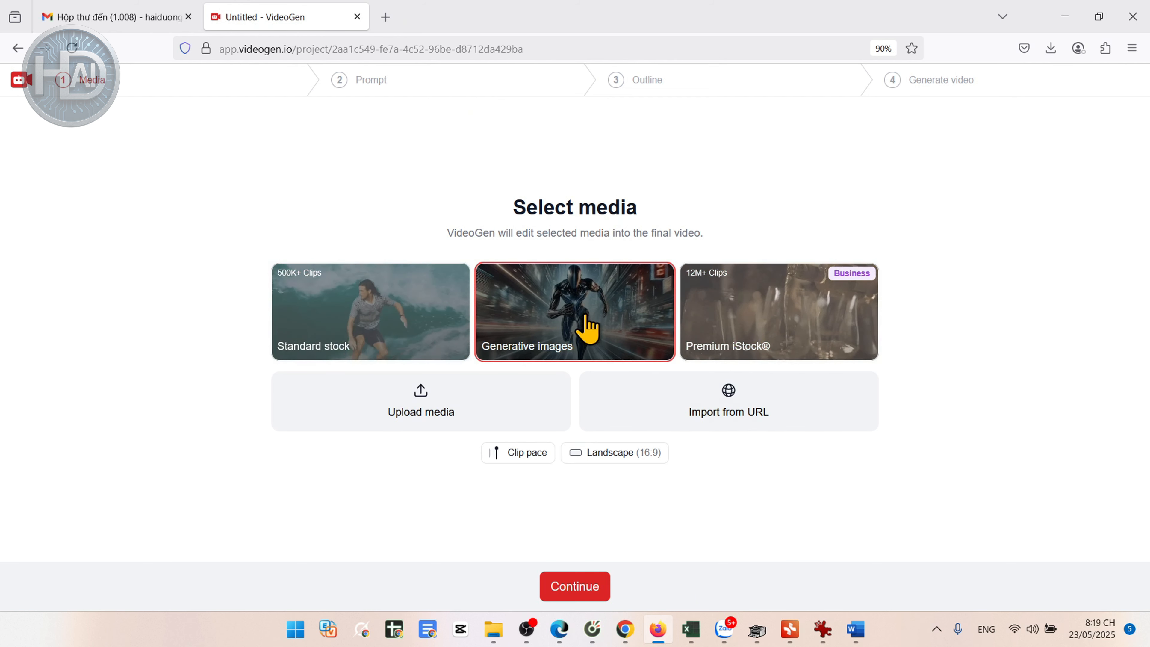
pyautogui.click(532, 454)
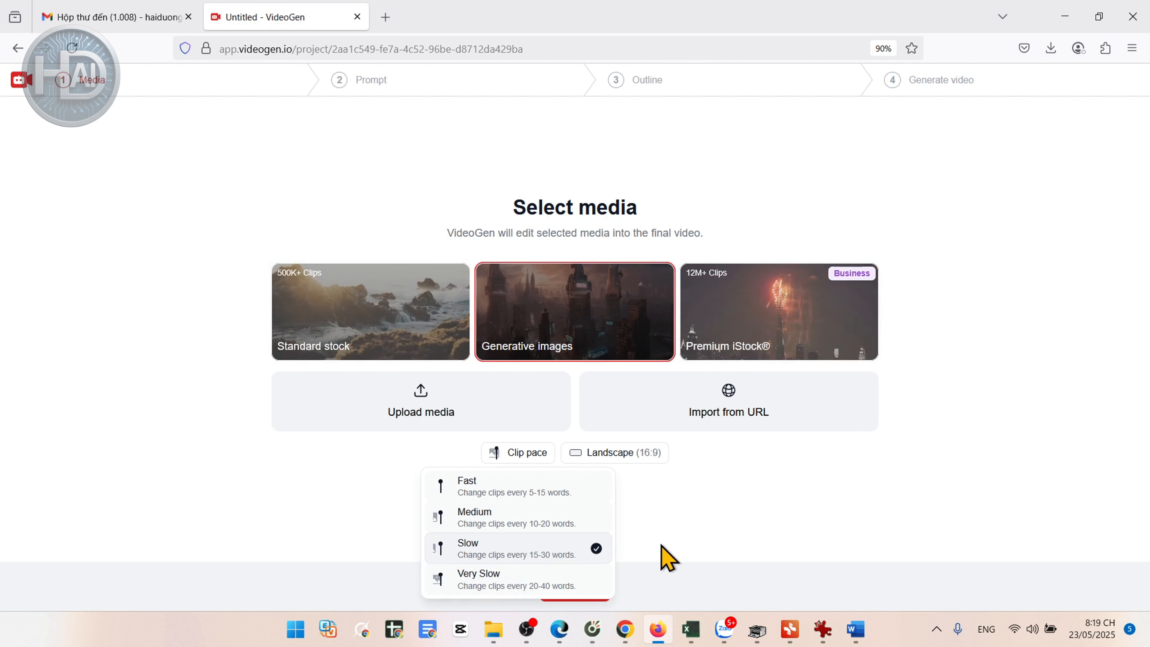
pyautogui.click(627, 455)
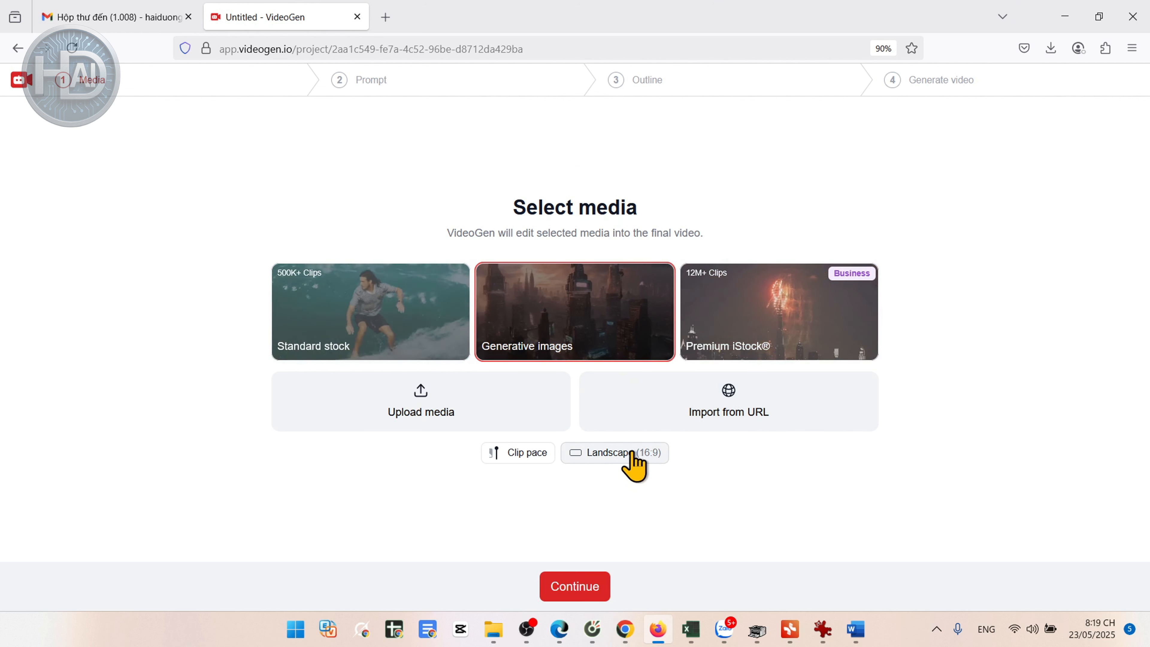
pyautogui.click(630, 457)
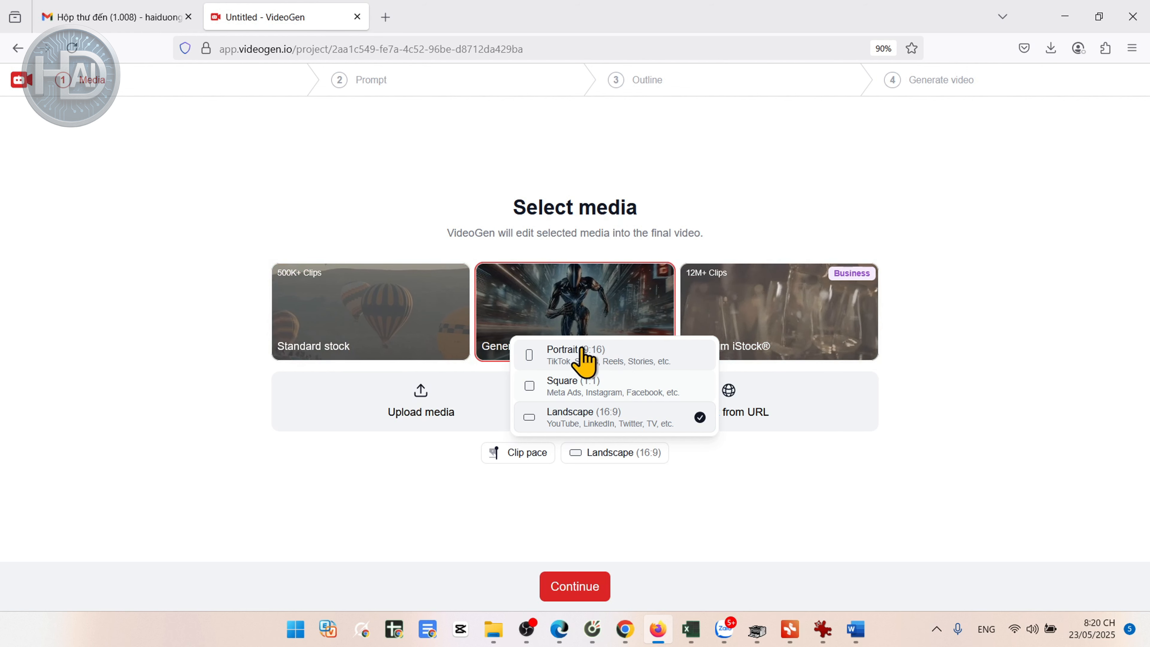
pyautogui.click(662, 418)
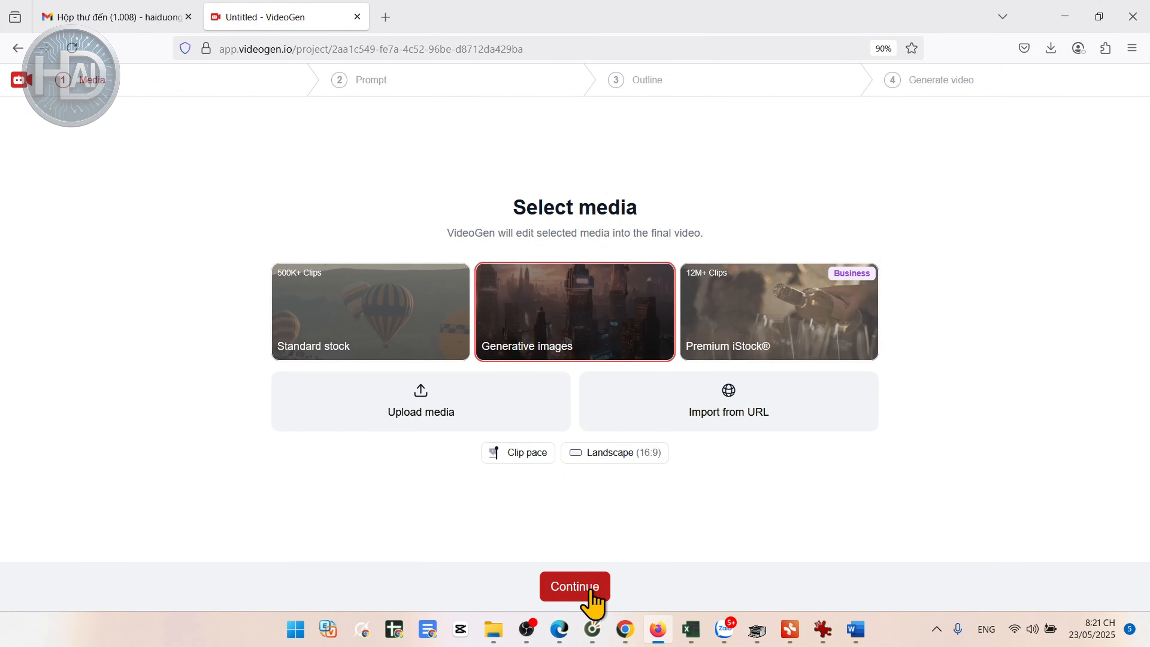
pyautogui.click(578, 585)
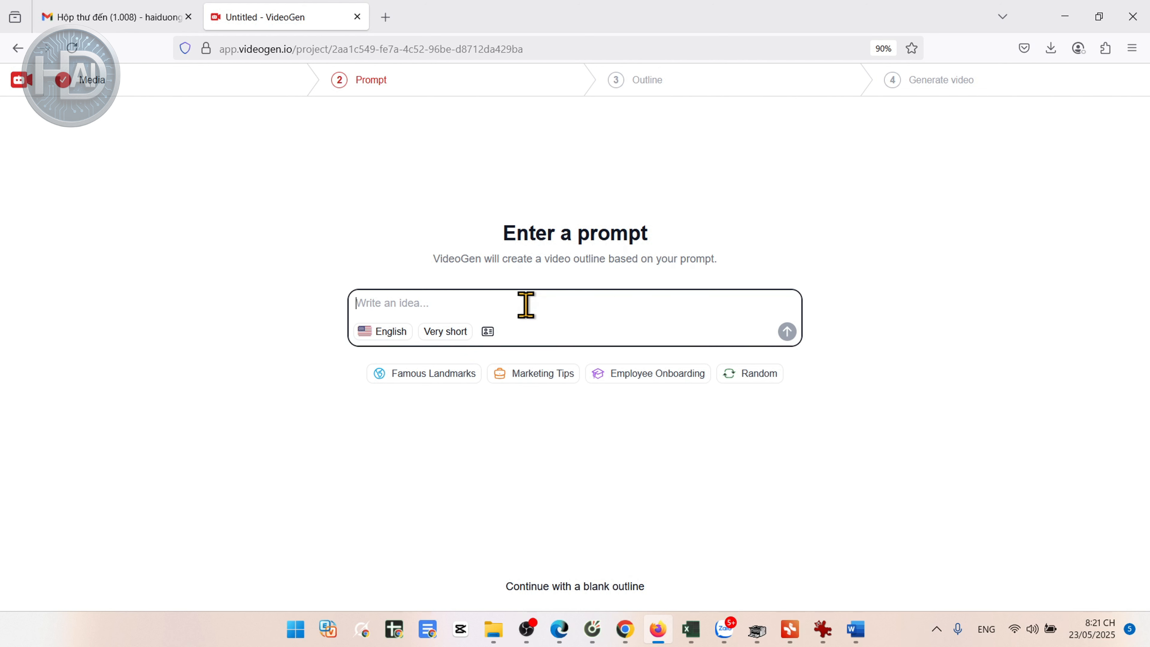
# Step: Copy the title "The Talking Leaf" from Kich ban 17.docx in Word into the VideoGen prompt
pyautogui.moveTo(862, 632)
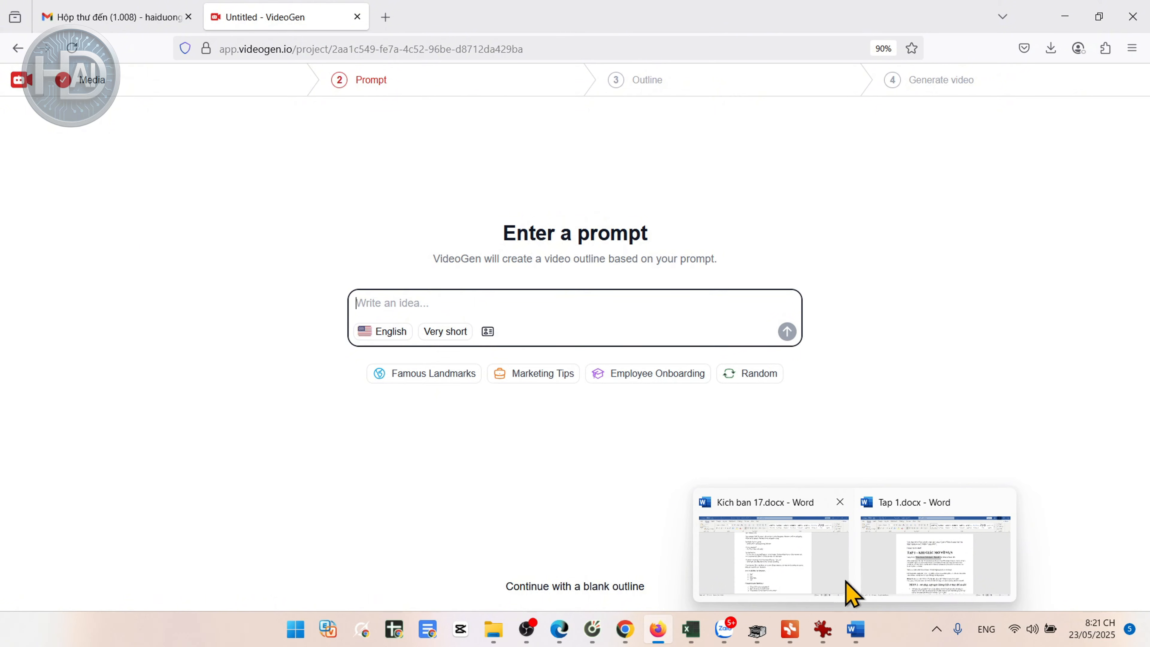
pyautogui.click(801, 549)
pyautogui.scroll(1, 648, 450)
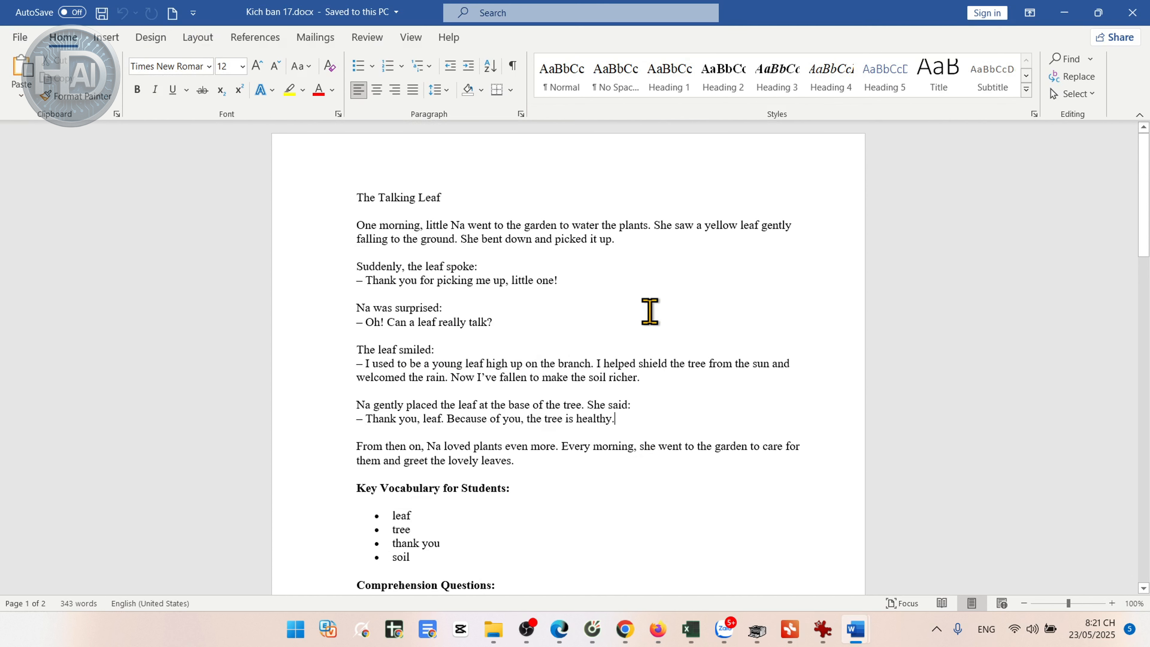
pyautogui.click(598, 314)
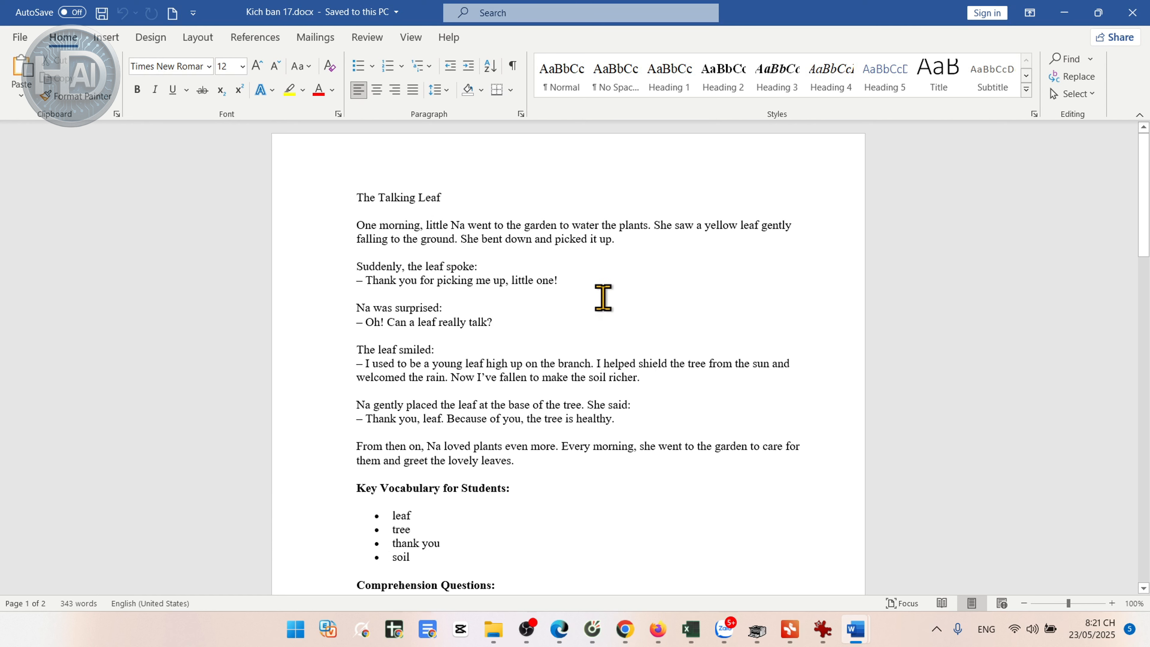
pyautogui.click(355, 196)
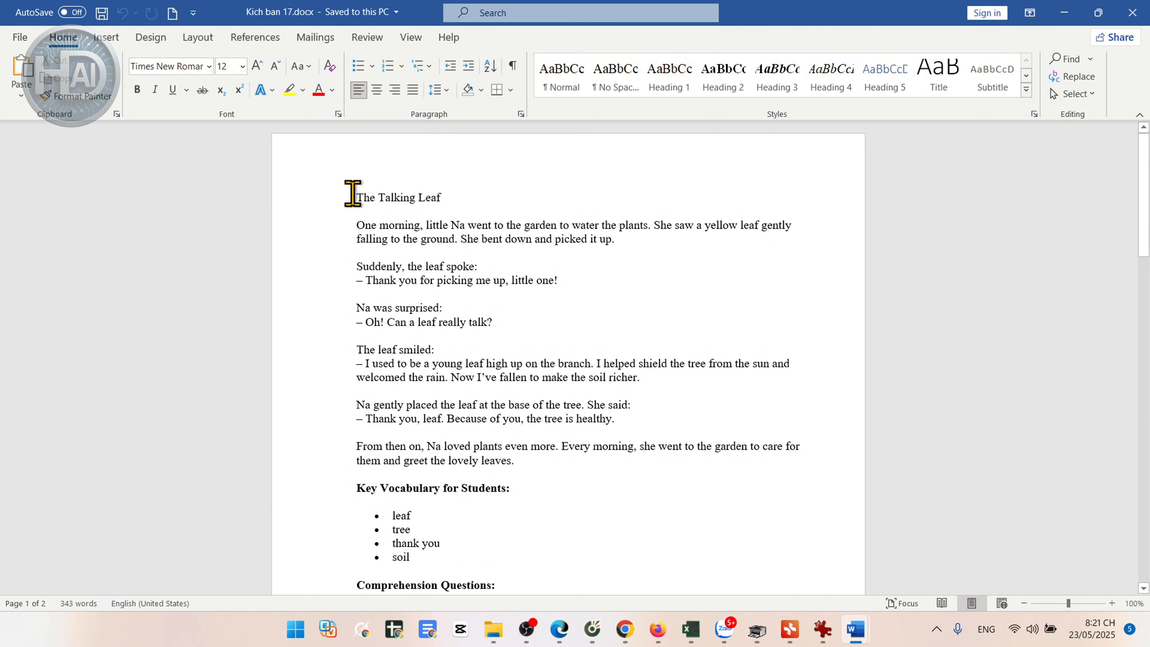
pyautogui.moveTo(353, 194); pyautogui.dragTo(446, 202)
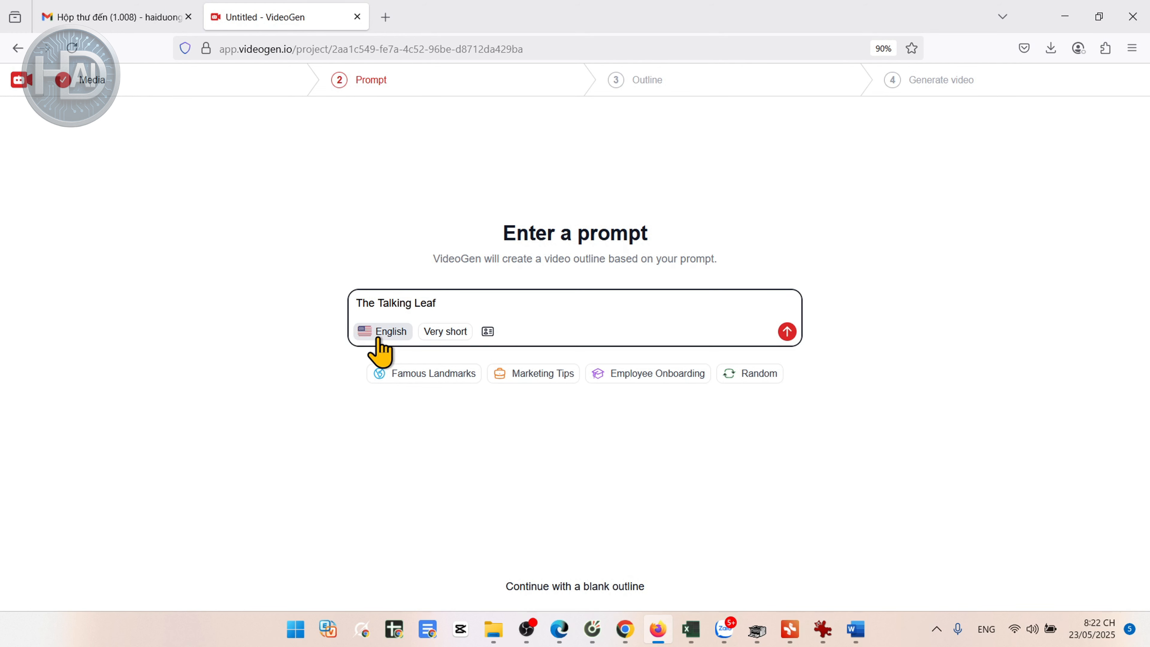
# Step: Keep the prompt language as English, set the length to Medium (~300 words) and generate the outline
pyautogui.click(380, 337)
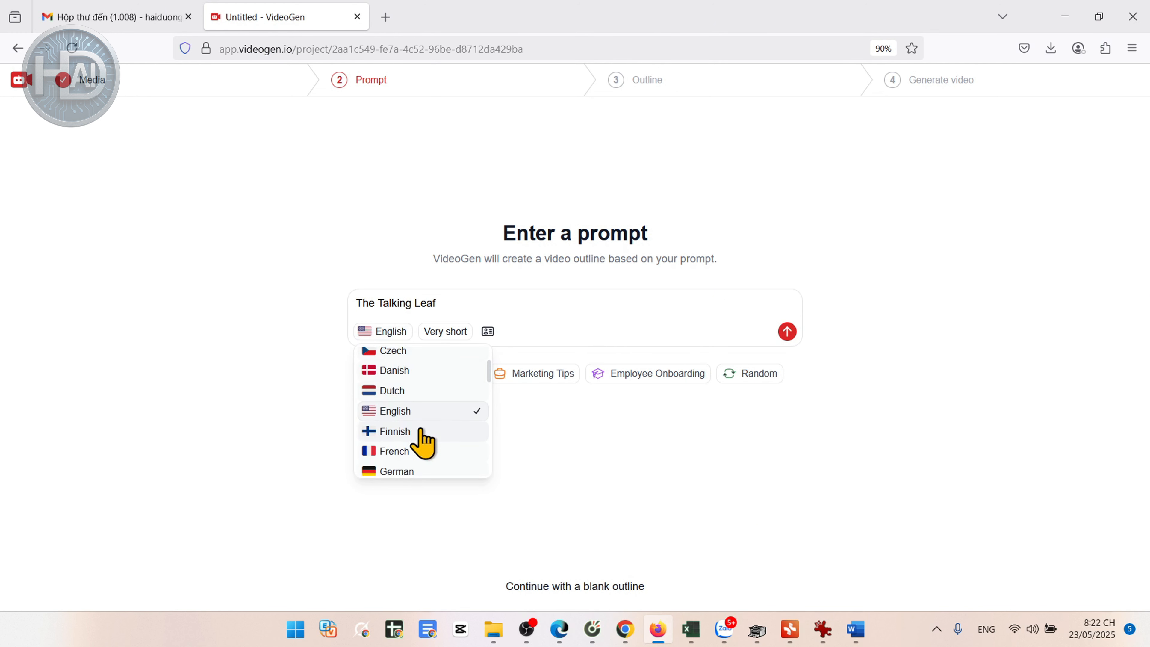
pyautogui.click(448, 333)
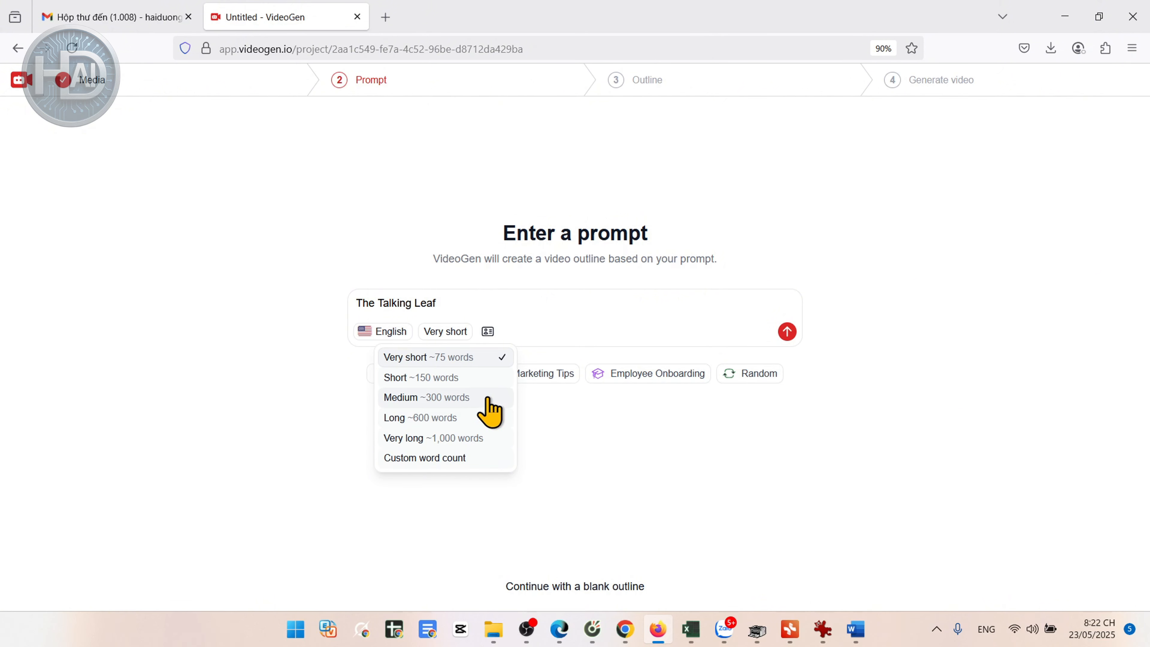
pyautogui.click(473, 403)
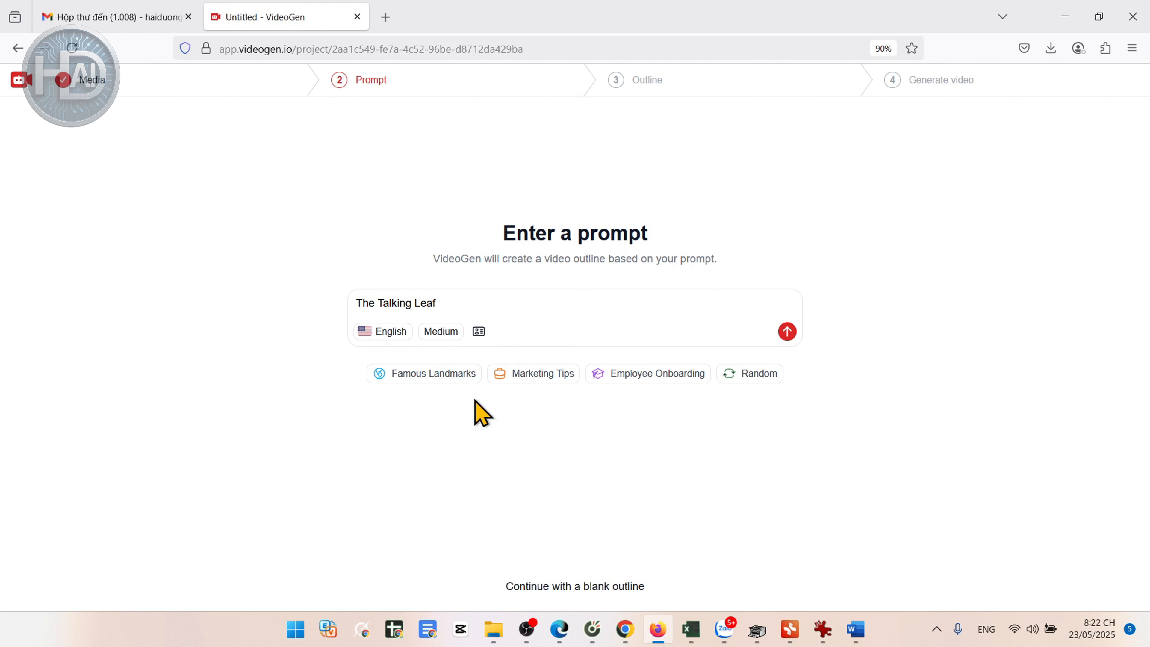
pyautogui.click(787, 332)
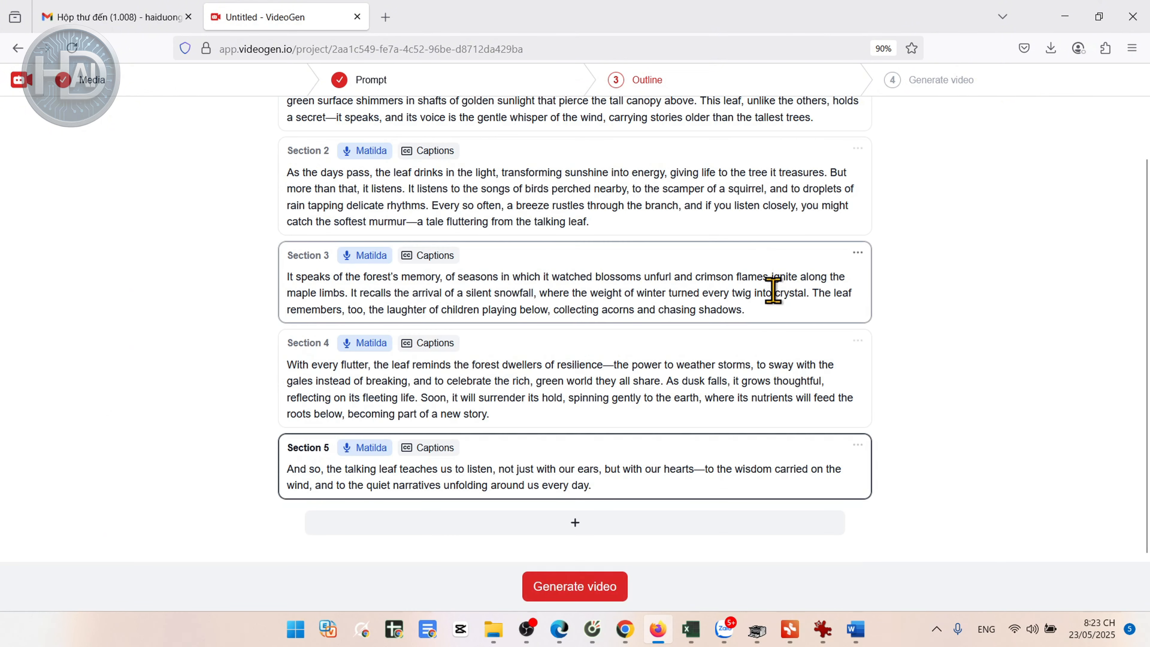
# Step: Copy the opening paragraph, starting "One morning, little Na went to the garden", from Kich ban 17.docx in Word
pyautogui.scroll(2, 768, 283)
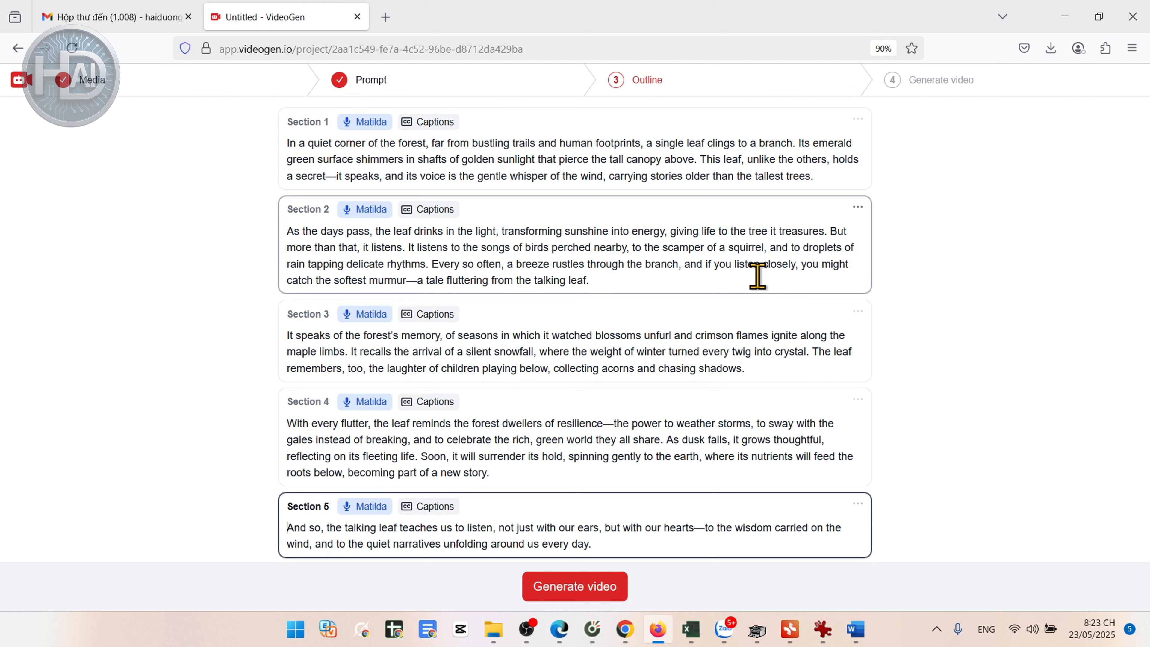
pyautogui.click(835, 176)
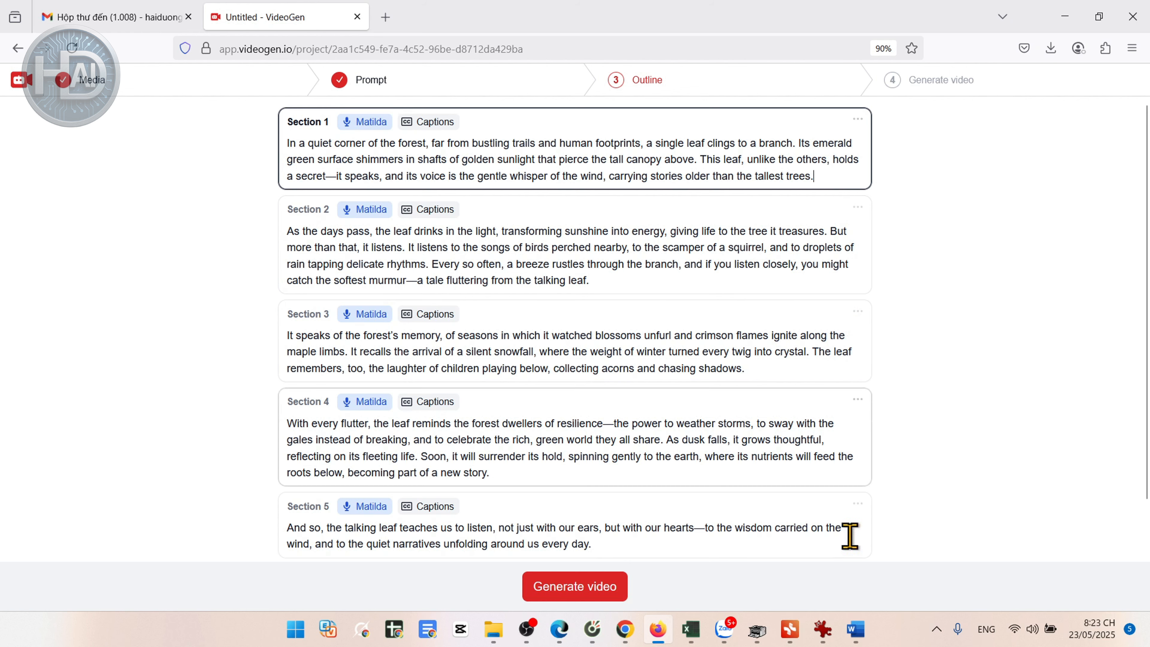
pyautogui.moveTo(863, 625)
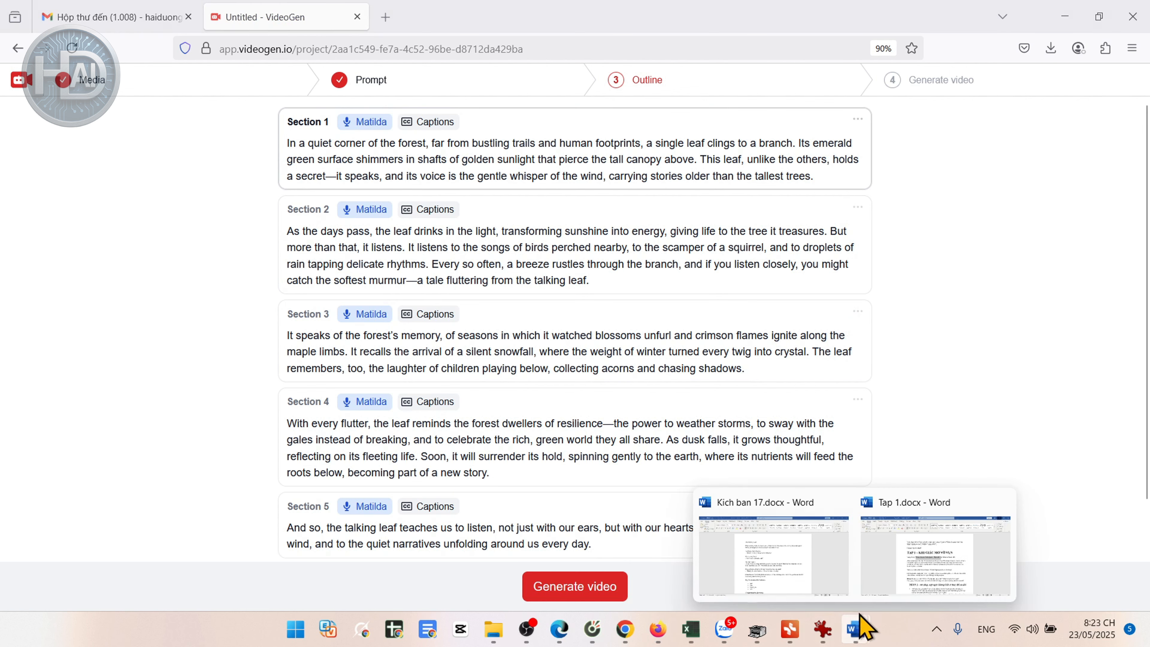
pyautogui.click(791, 520)
pyautogui.click(627, 244)
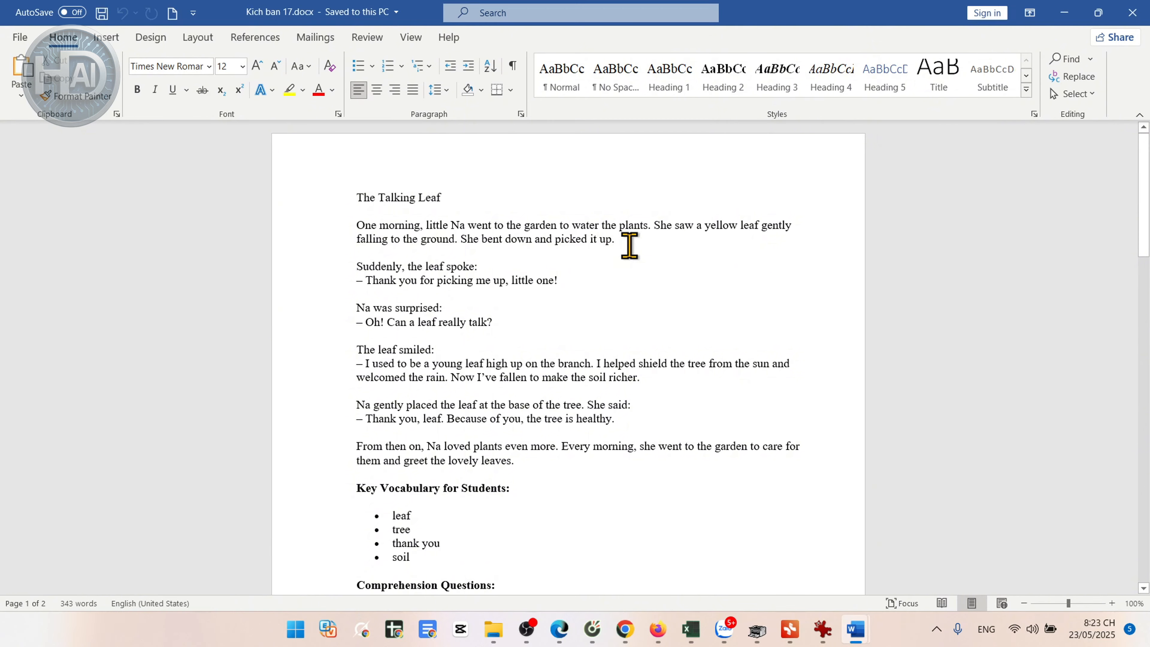
pyautogui.moveTo(637, 245); pyautogui.dragTo(311, 228)
pyautogui.hotkey('ctrl', 'c')
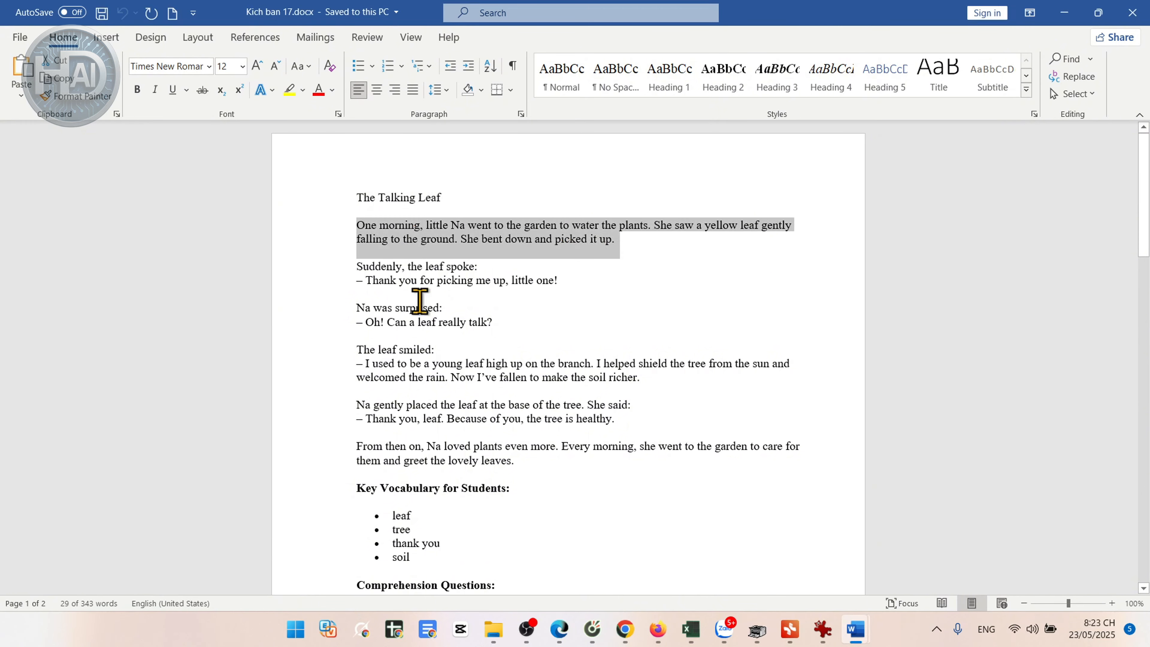
pyautogui.scroll(-5, 626, 329)
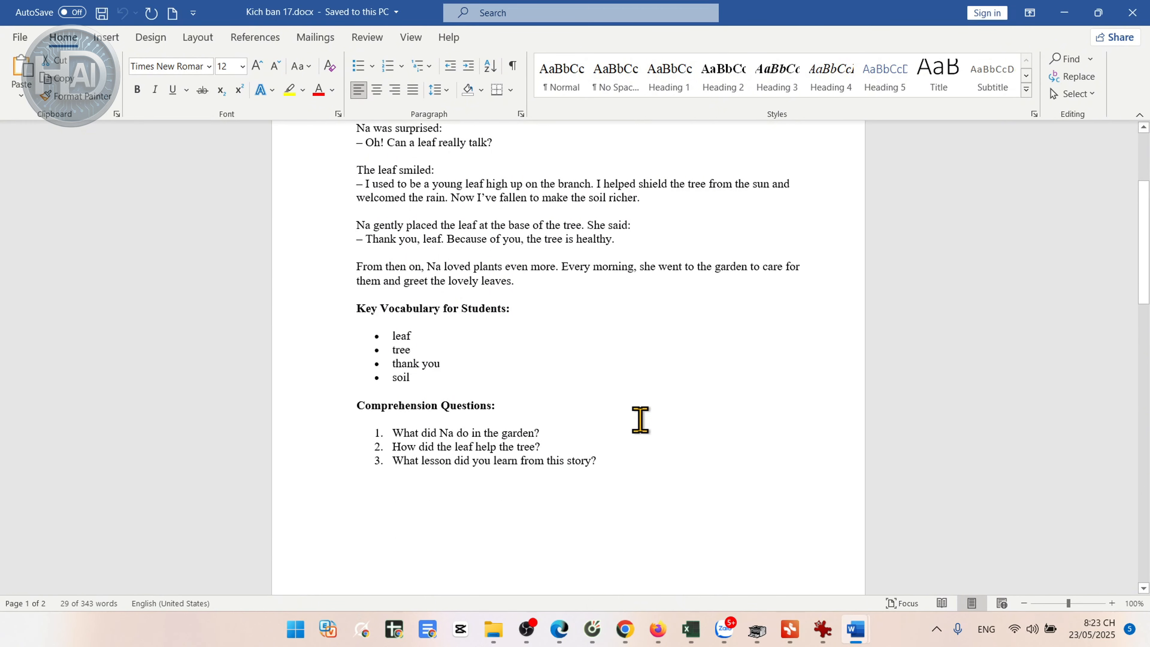
pyautogui.scroll(4, 641, 419)
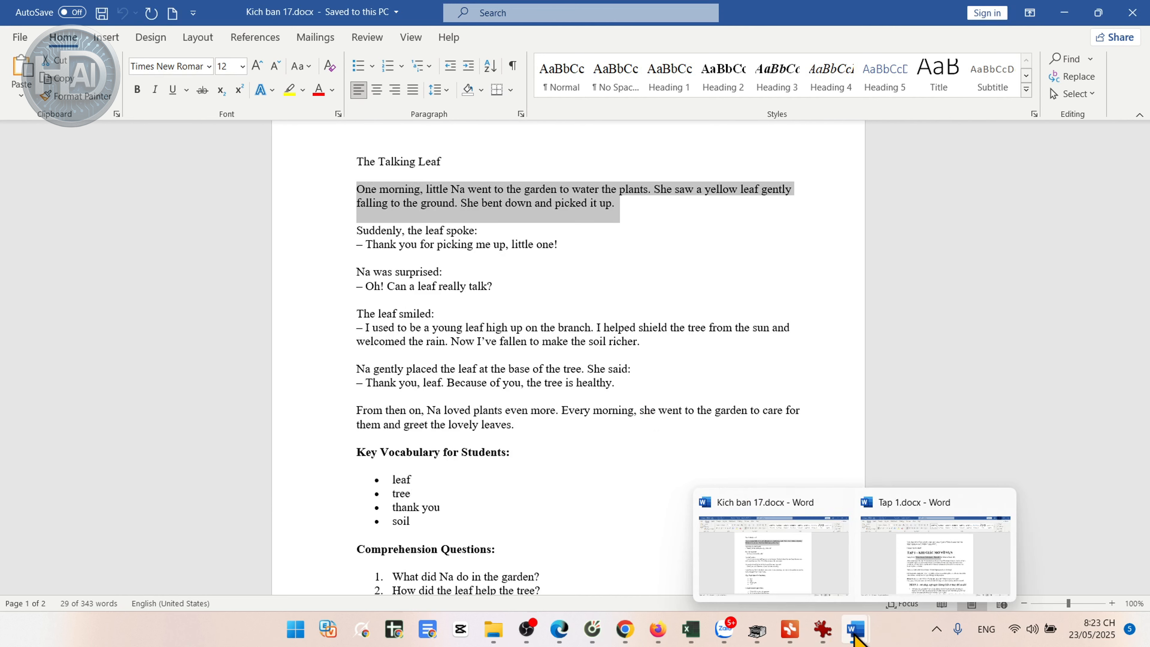
# Step: Switch back to VideoGen and replace the Section 1 text with the copied opening paragraph
pyautogui.click(840, 513)
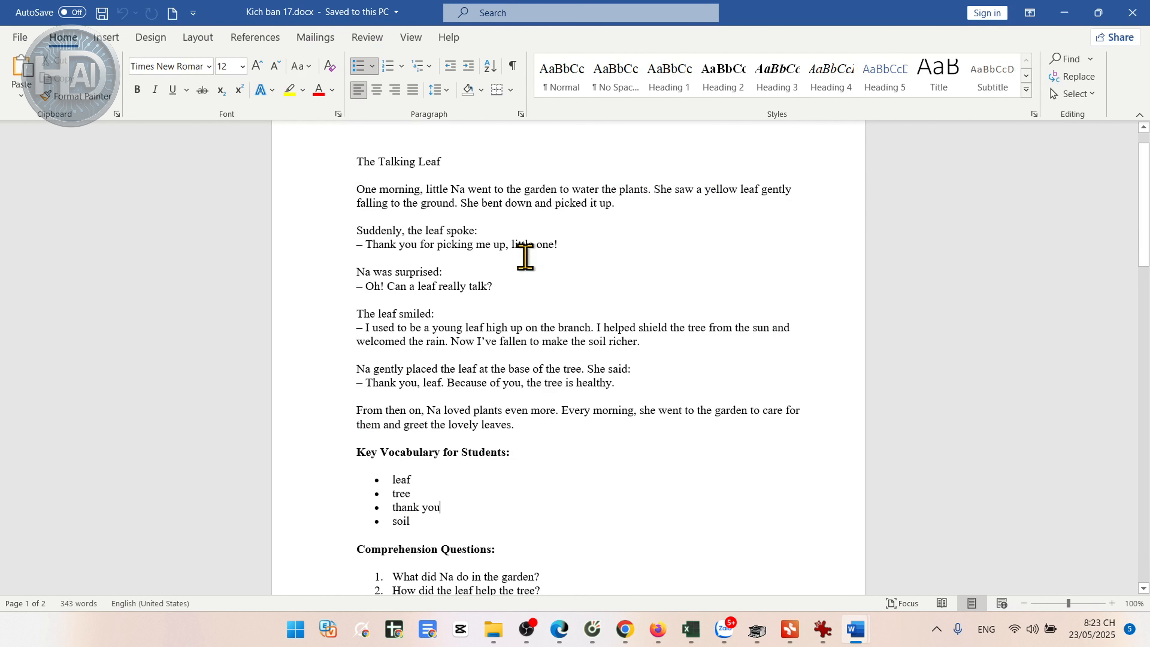
pyautogui.hotkey('alt', 'Tab')
pyautogui.moveTo(829, 180); pyautogui.dragTo(249, 141)
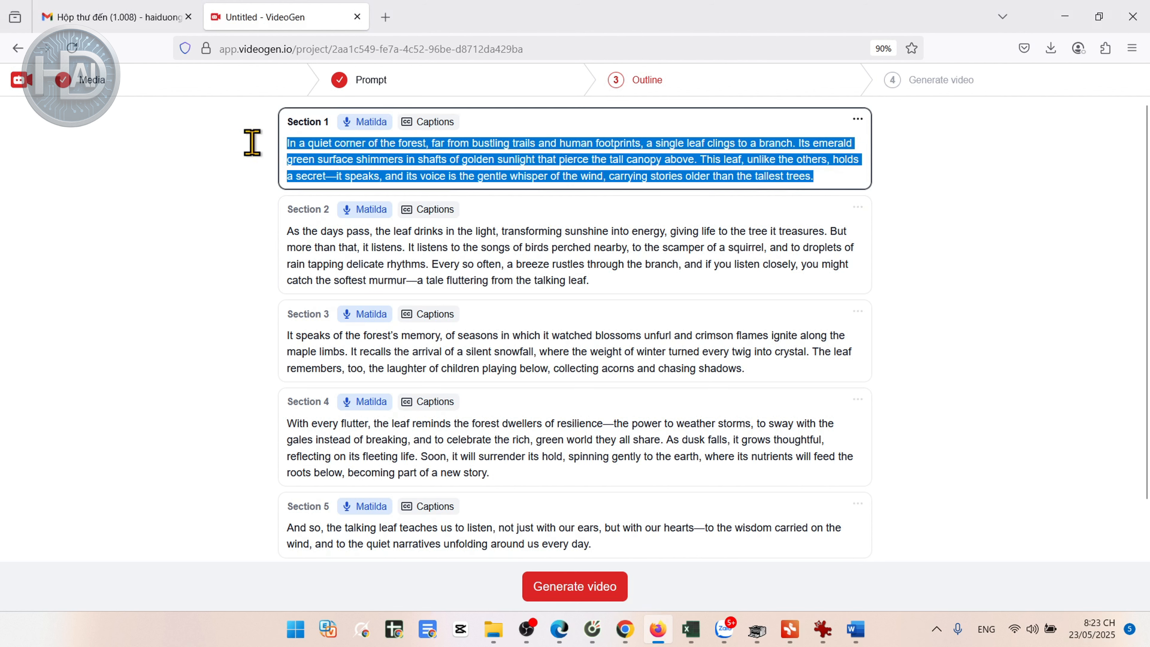
pyautogui.click(658, 637)
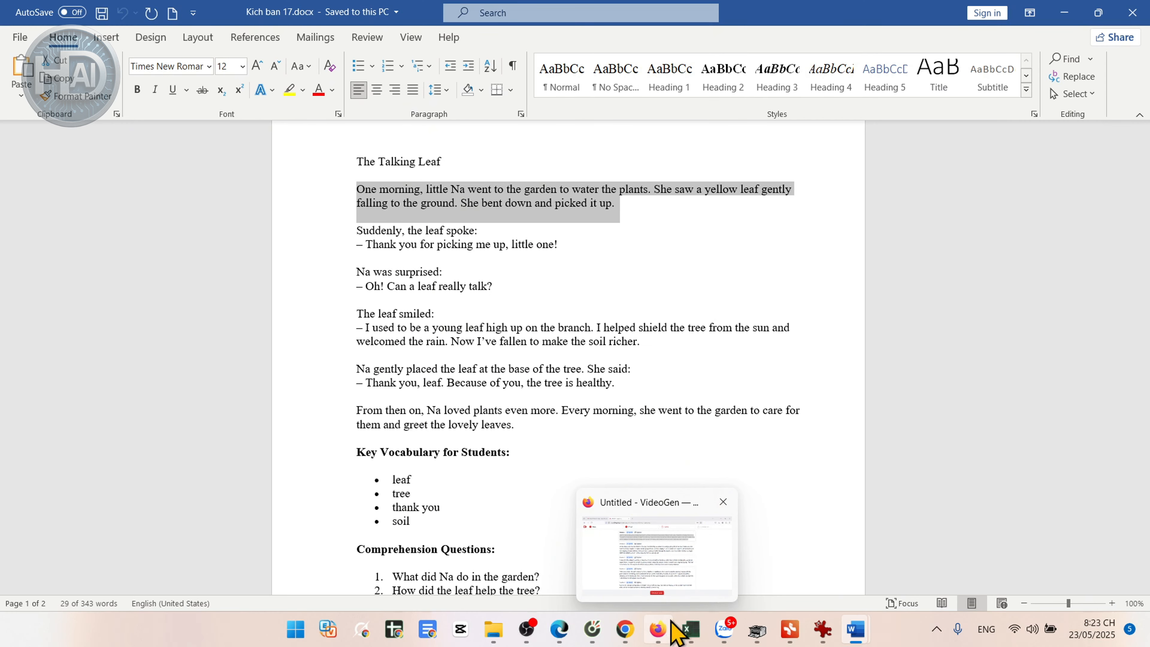
pyautogui.click(663, 632)
pyautogui.hotkey('ctrl', 'v')
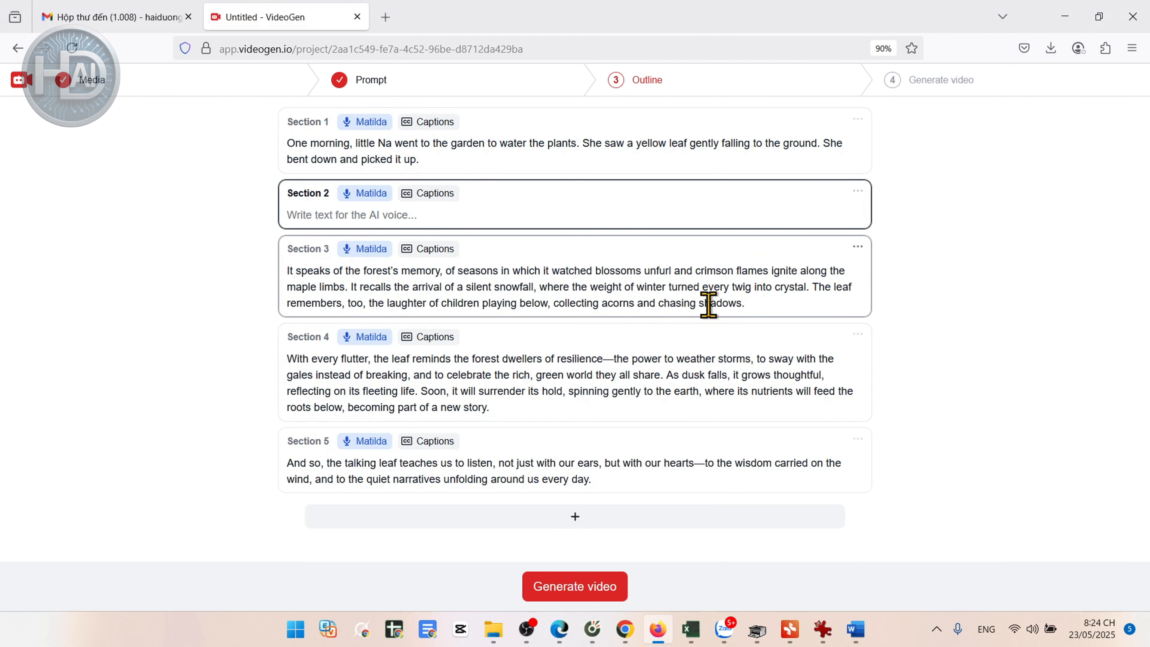
# Step: Clear the generated text from Sections 3, 4 and 5 of the outline
pyautogui.moveTo(762, 303); pyautogui.dragTo(244, 275)
pyautogui.press('BackSpace')
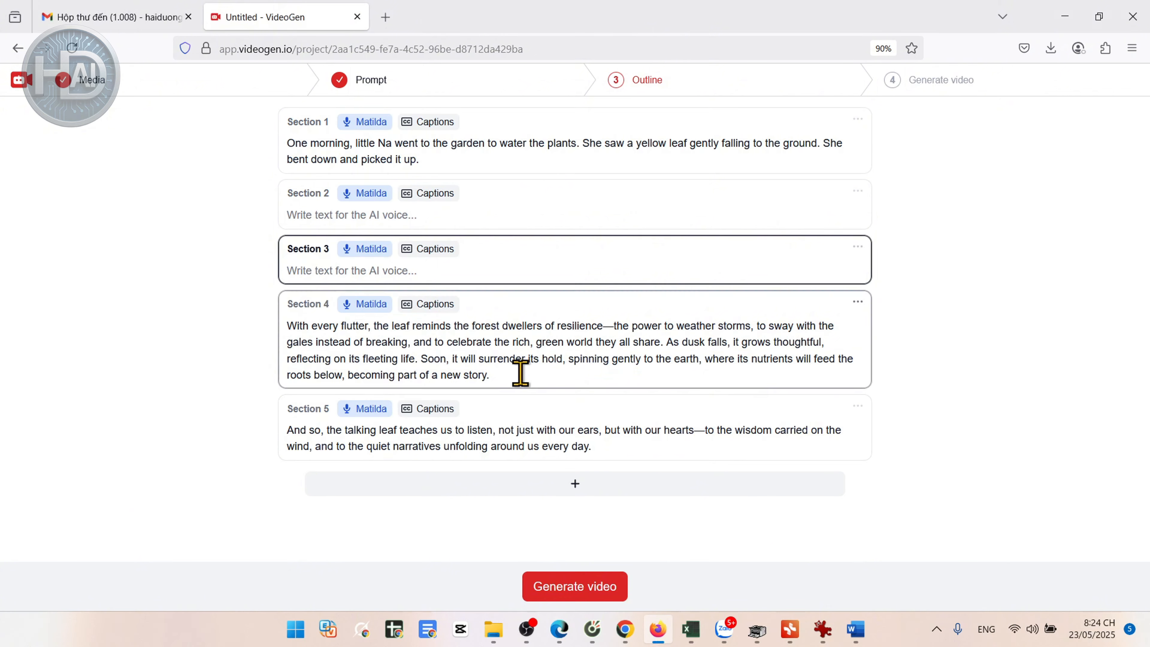
pyautogui.moveTo(518, 372); pyautogui.dragTo(243, 325)
pyautogui.press('BackSpace')
pyautogui.moveTo(608, 405); pyautogui.dragTo(244, 382)
pyautogui.press('BackSpace')
# Step: Copy the "Suddenly, the leaf spoke:" passage from Word into Section 2 and the remaining story paragraphs into Sections 3 to 6
pyautogui.click(660, 636)
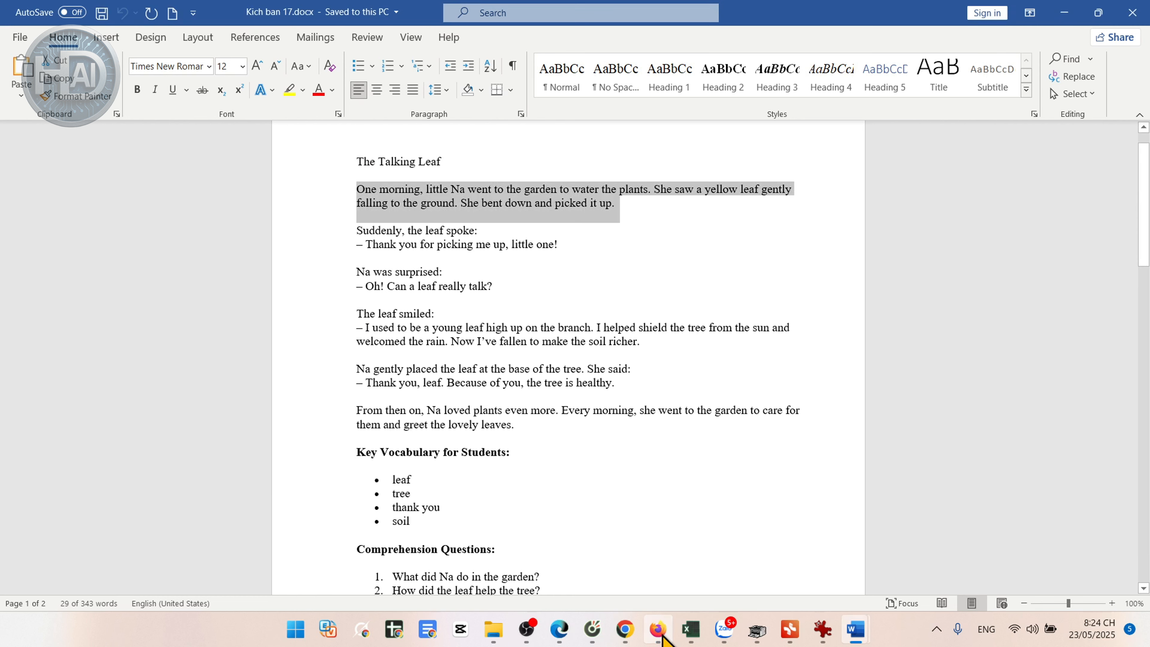
pyautogui.click(597, 254)
pyautogui.doubleClick(344, 228)
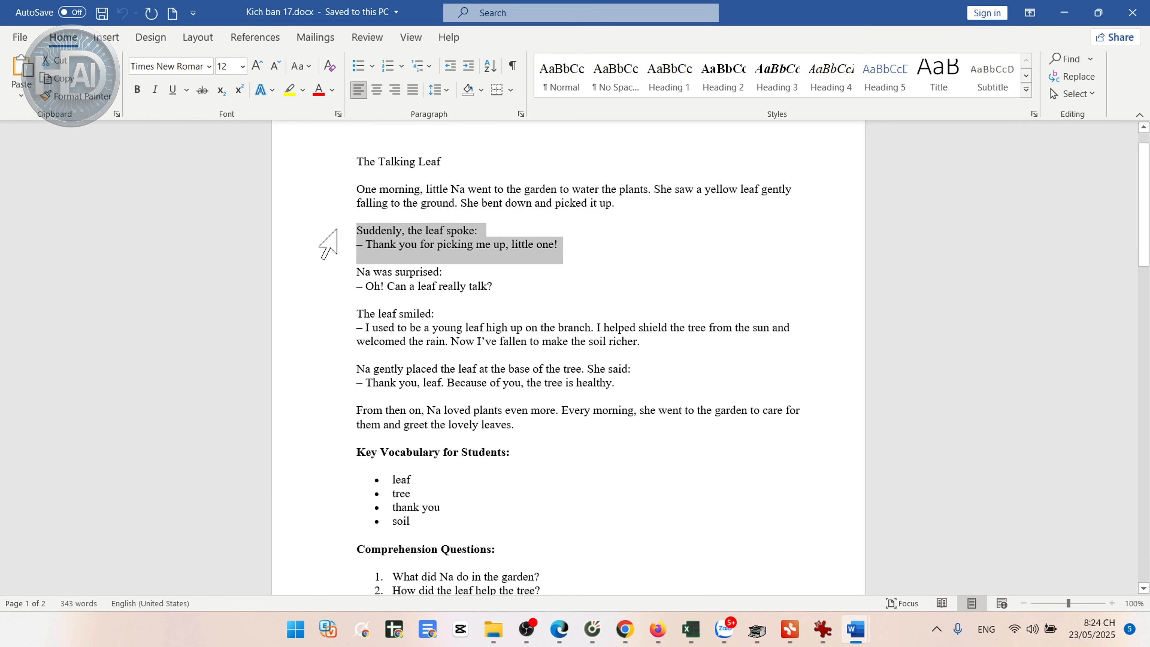
pyautogui.click(658, 629)
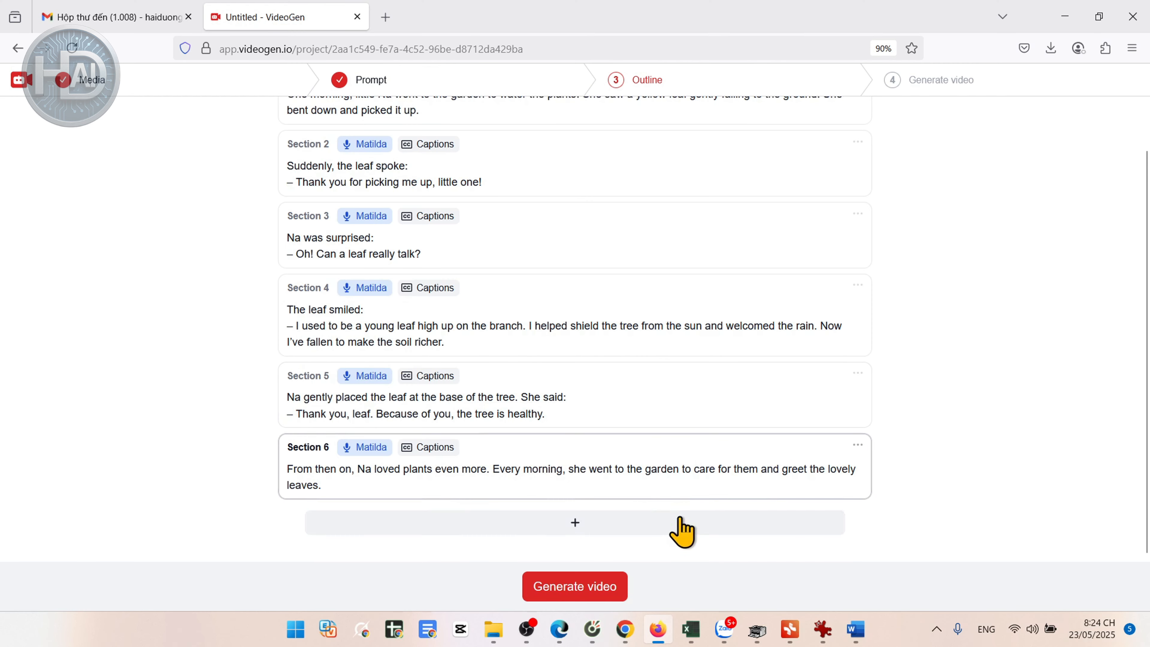
# Step: Add a new Text section below Section 6 of the outline
pyautogui.click(638, 532)
pyautogui.click(596, 534)
pyautogui.click(584, 532)
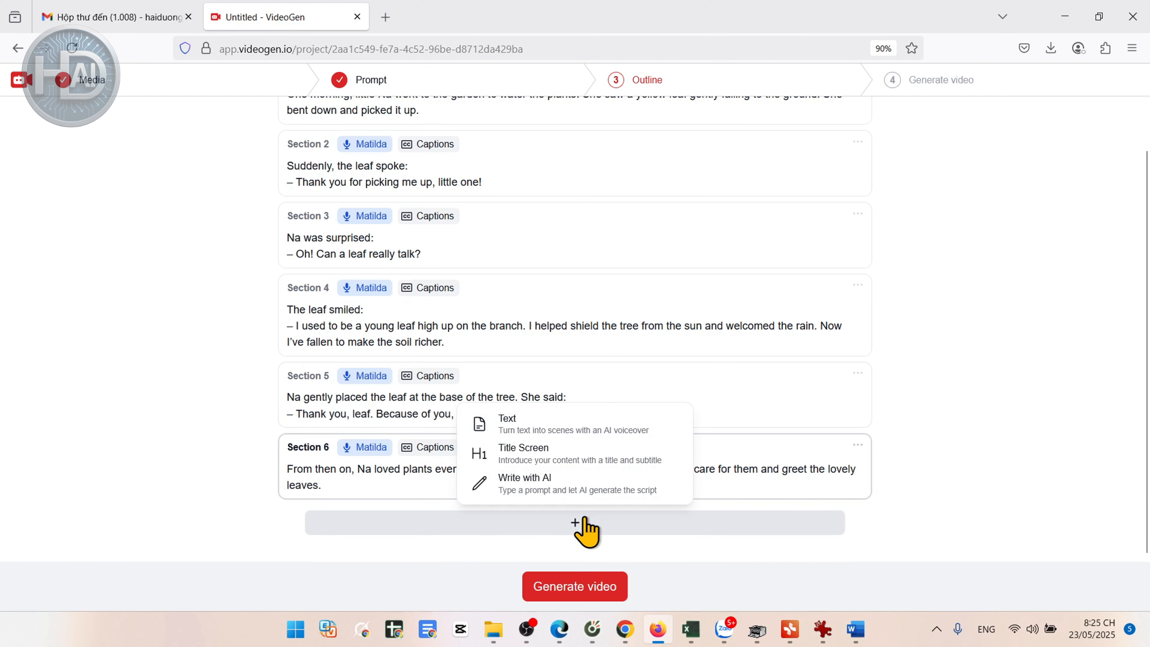
pyautogui.click(591, 424)
# Step: Preview and choose the English female voice Lulu for Section 1 and apply it to all sections
pyautogui.scroll(1, 510, 288)
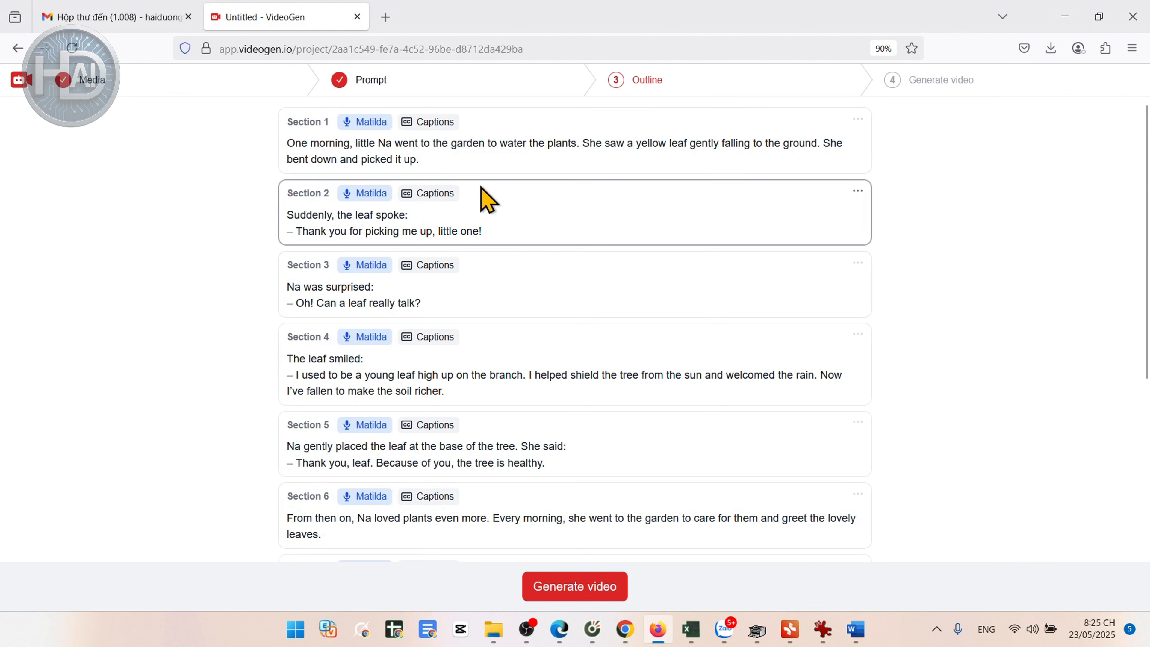
pyautogui.click(364, 122)
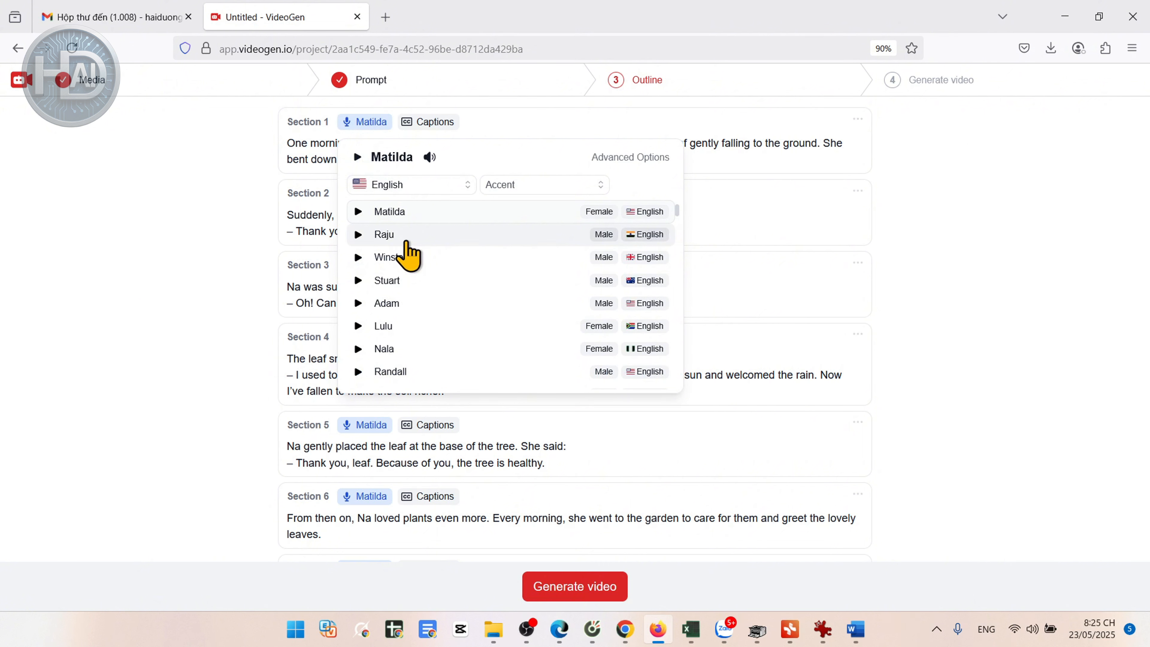
pyautogui.click(358, 326)
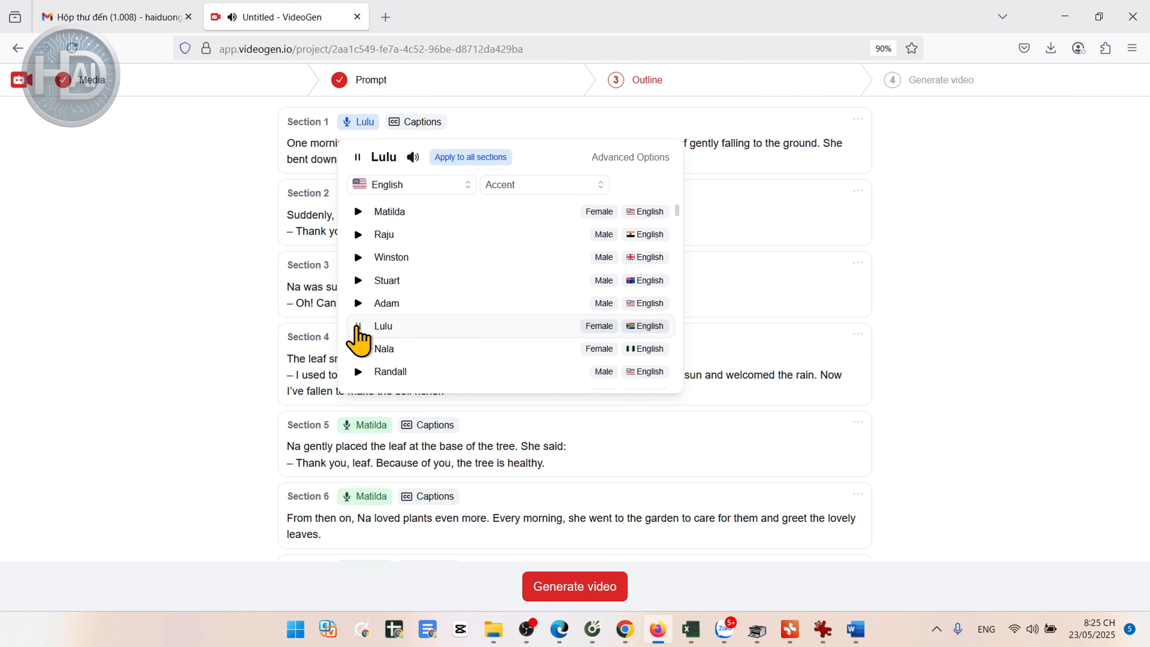
pyautogui.click(357, 327)
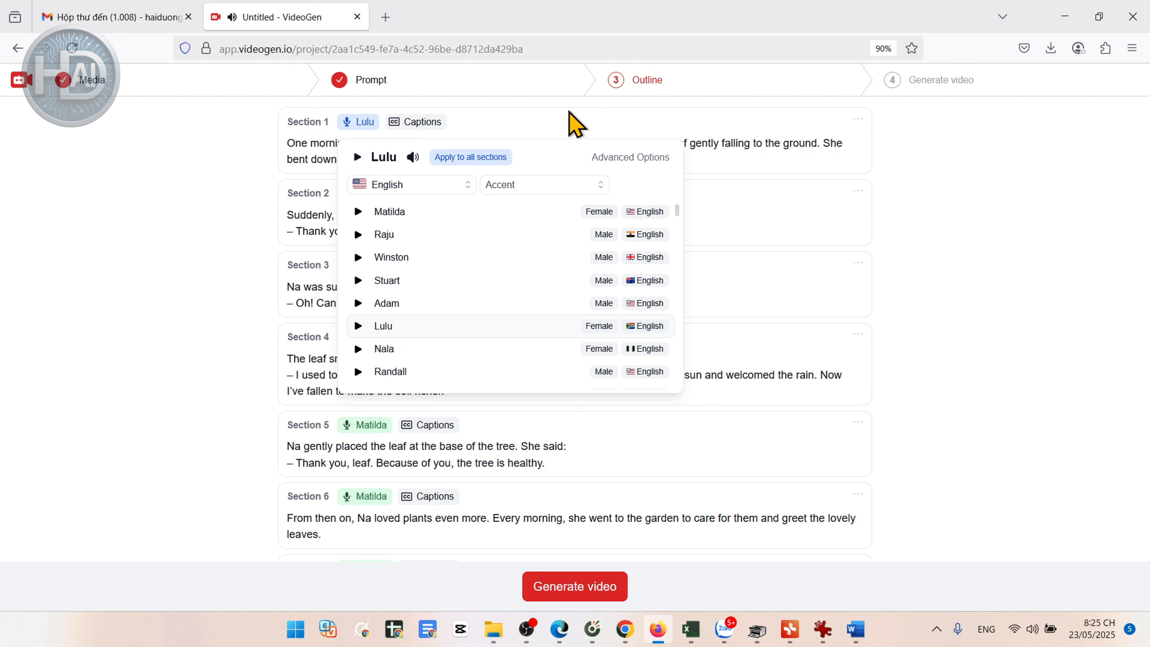
pyautogui.click(476, 157)
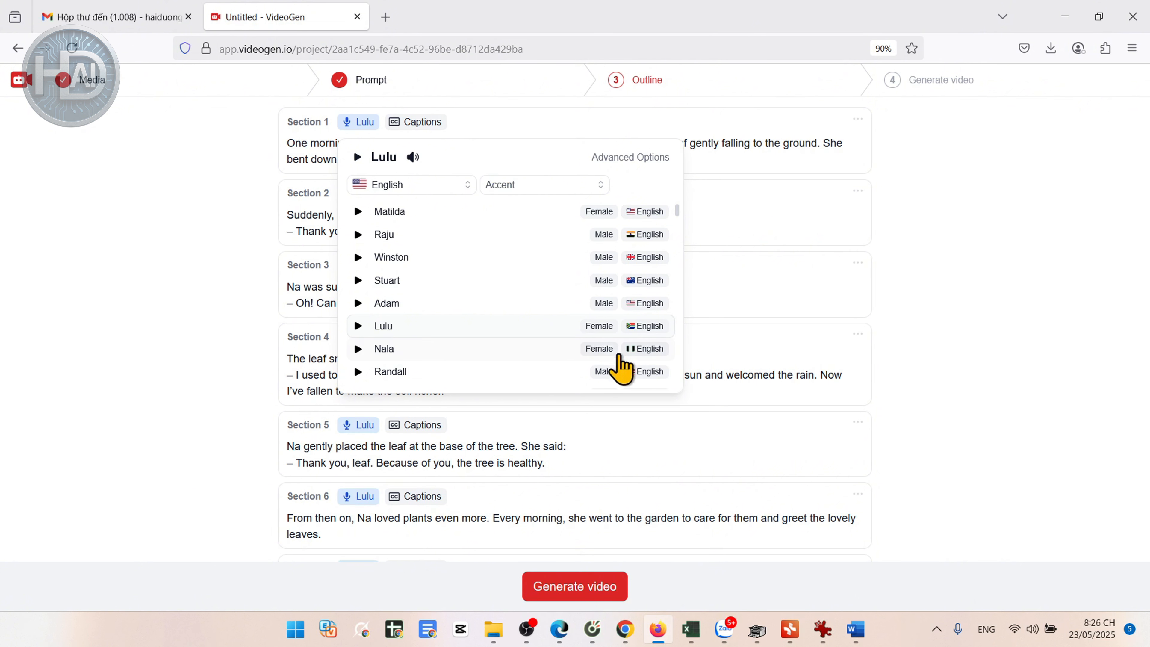
pyautogui.click(795, 295)
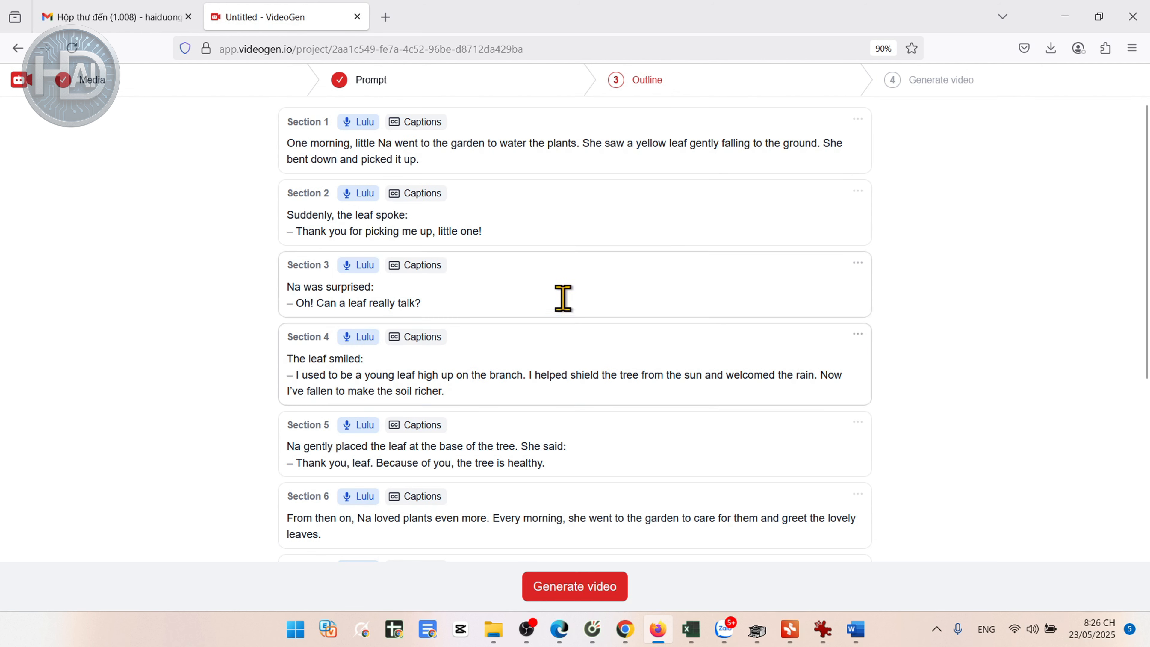
# Step: Check the outline sections, generate the video and look through the script sections in the editor
pyautogui.scroll(-6, 589, 363)
pyautogui.scroll(3, 600, 378)
pyautogui.scroll(3, 601, 378)
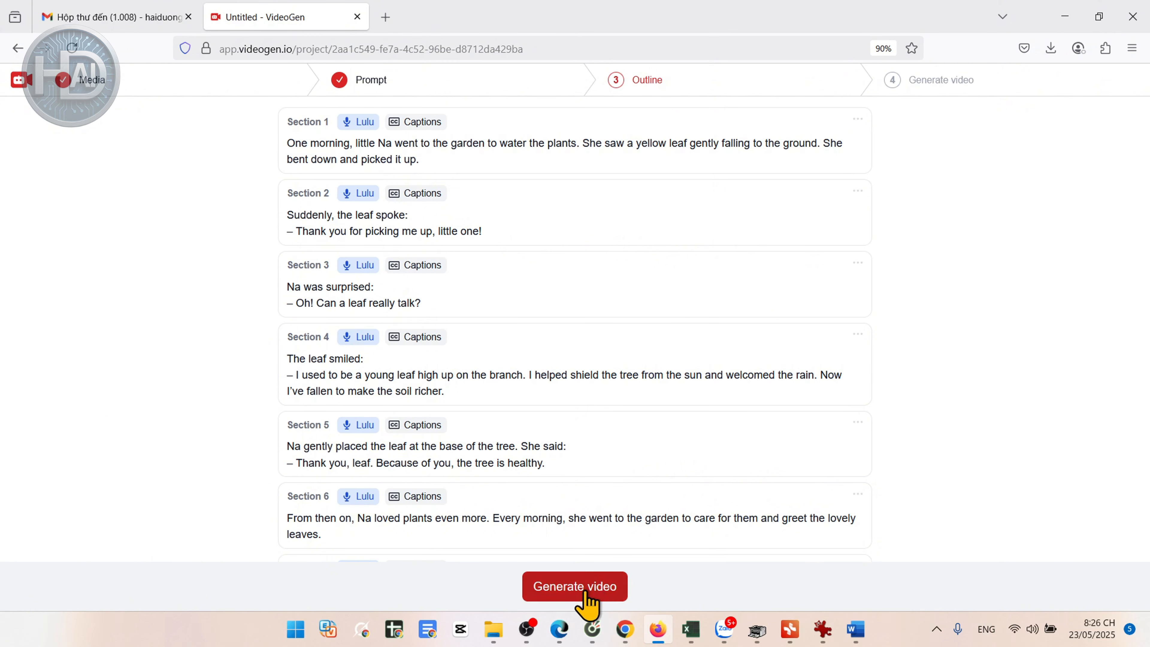
pyautogui.click(606, 589)
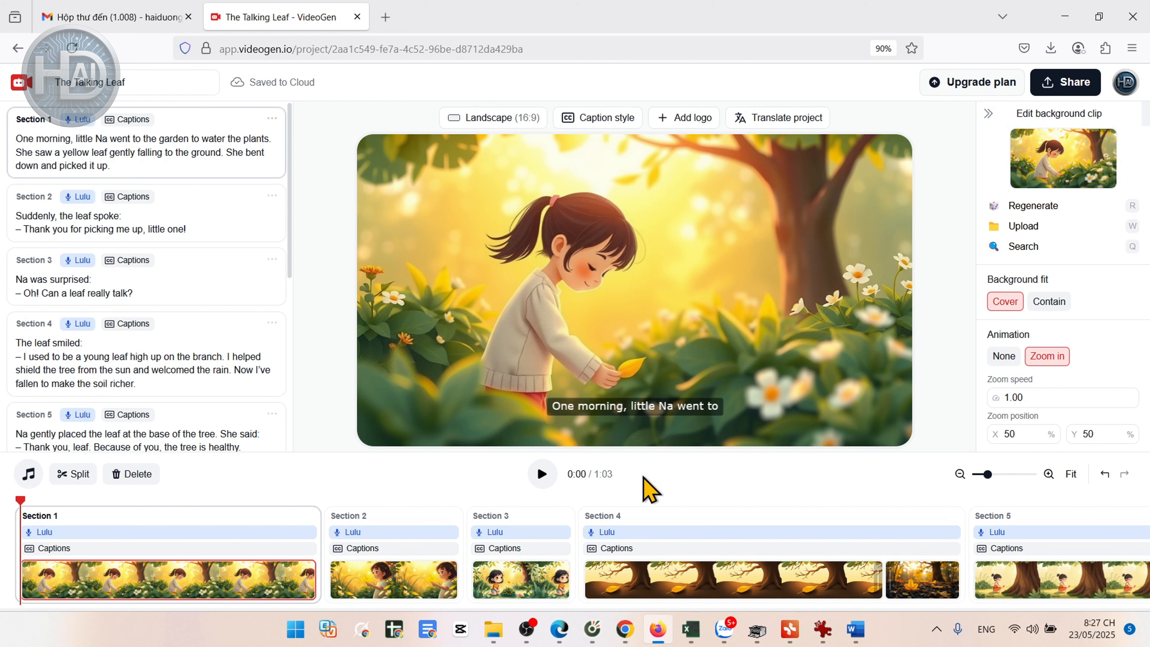
pyautogui.moveTo(290, 218); pyautogui.dragTo(301, 398)
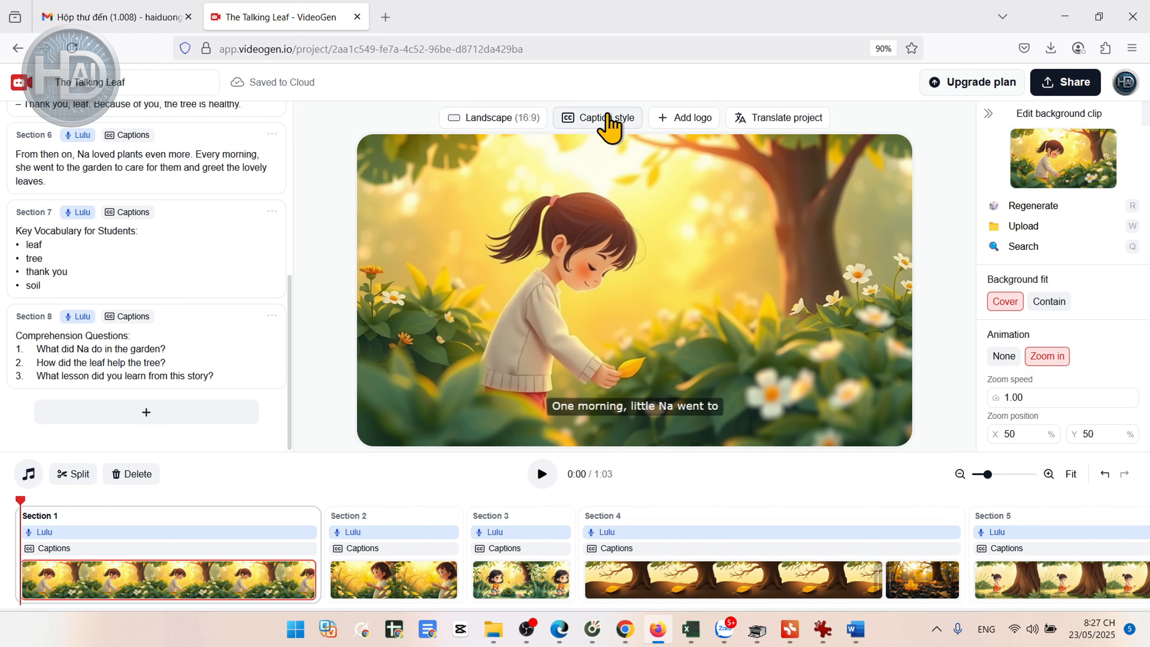
# Step: Open the caption style settings and set the caption text fill color to #afff00
pyautogui.click(607, 120)
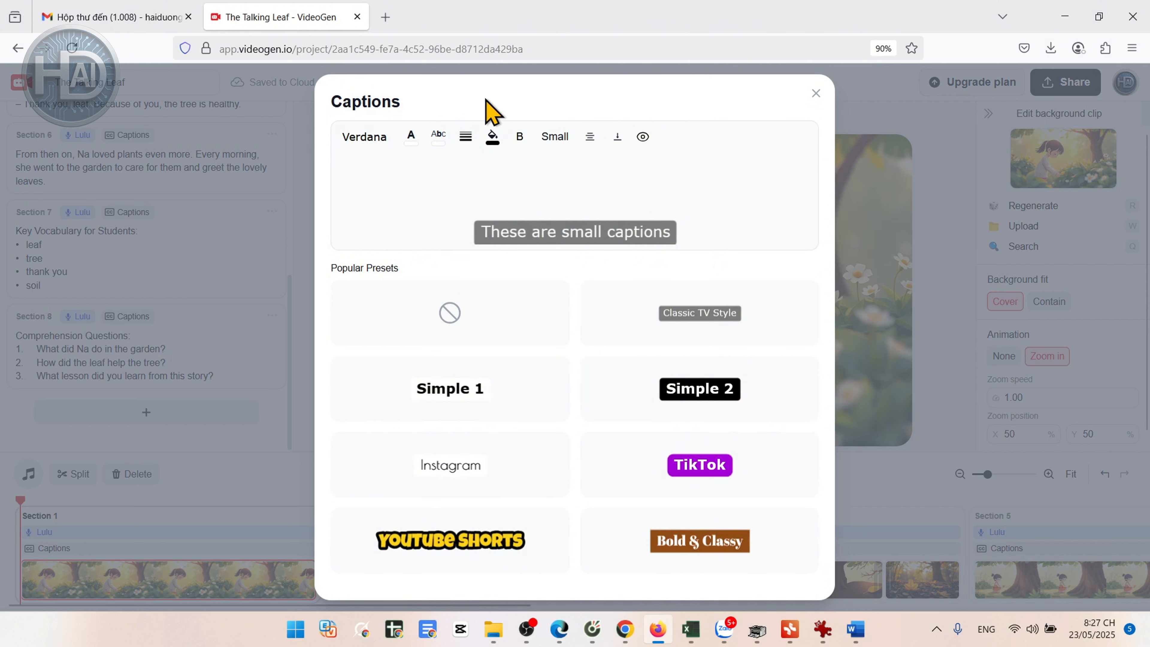
pyautogui.click(413, 144)
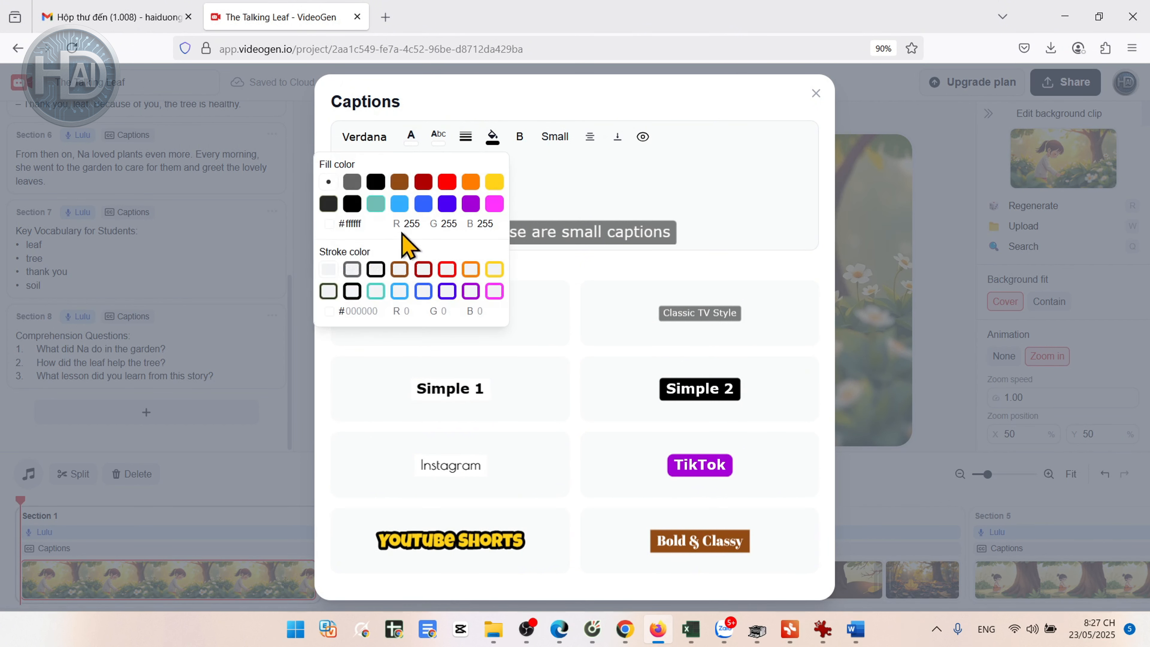
pyautogui.click(329, 204)
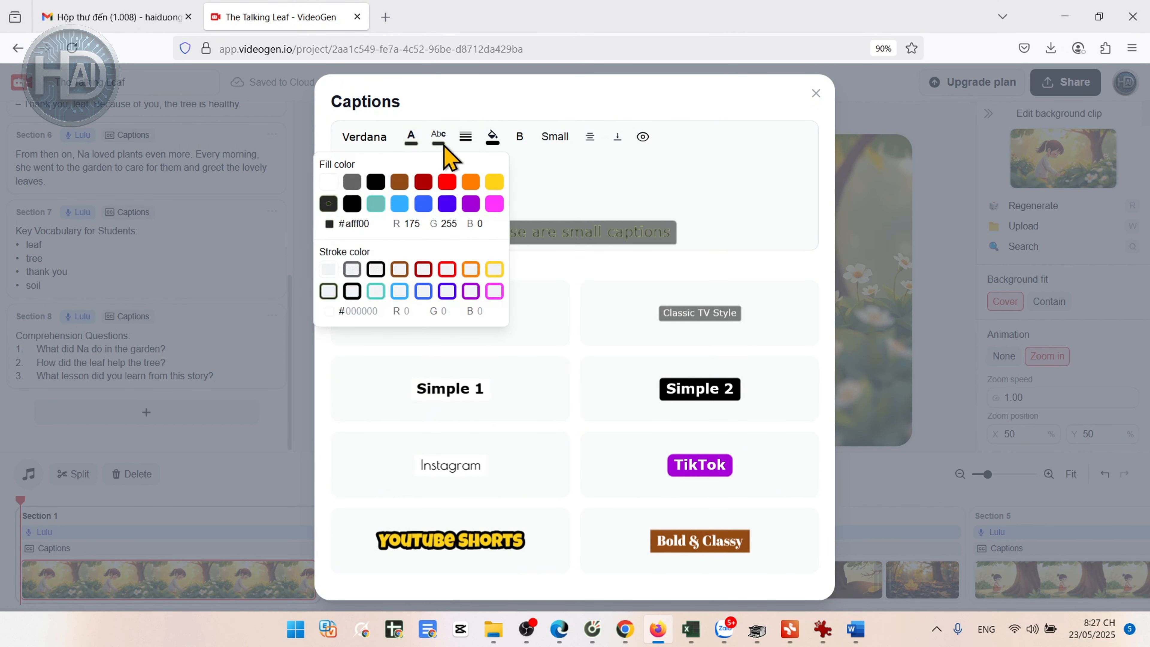
pyautogui.click(558, 188)
# Step: Set the spoken word fill color to blue-violet and the caption background opacity to 25%
pyautogui.click(438, 140)
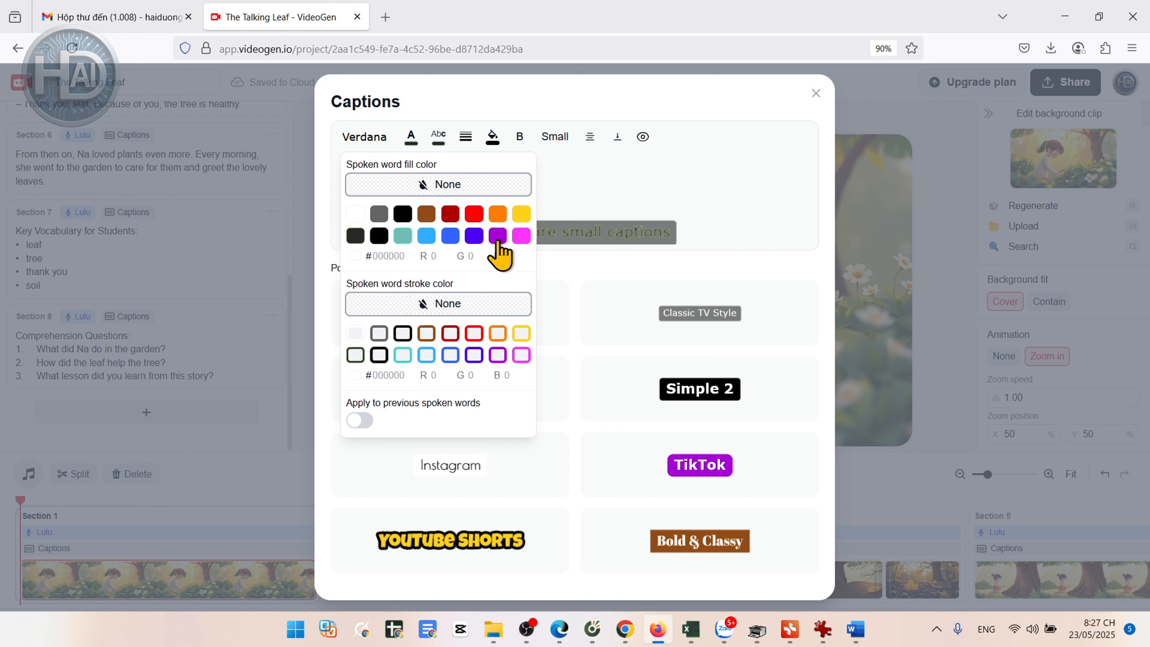
pyautogui.click(449, 237)
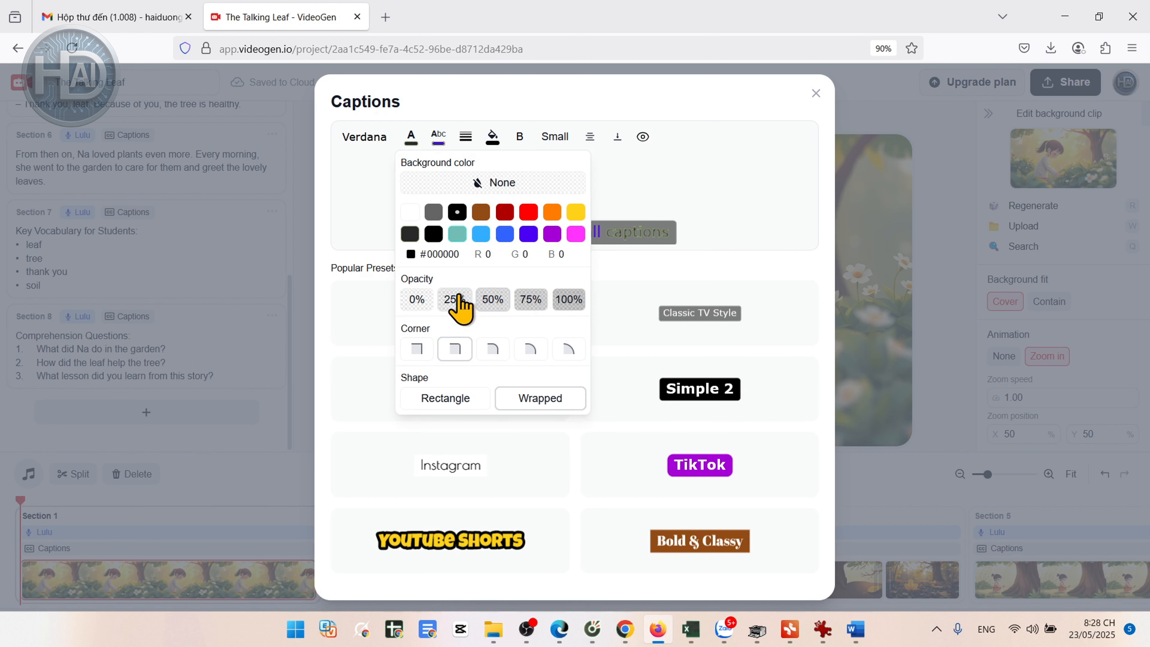
pyautogui.click(455, 300)
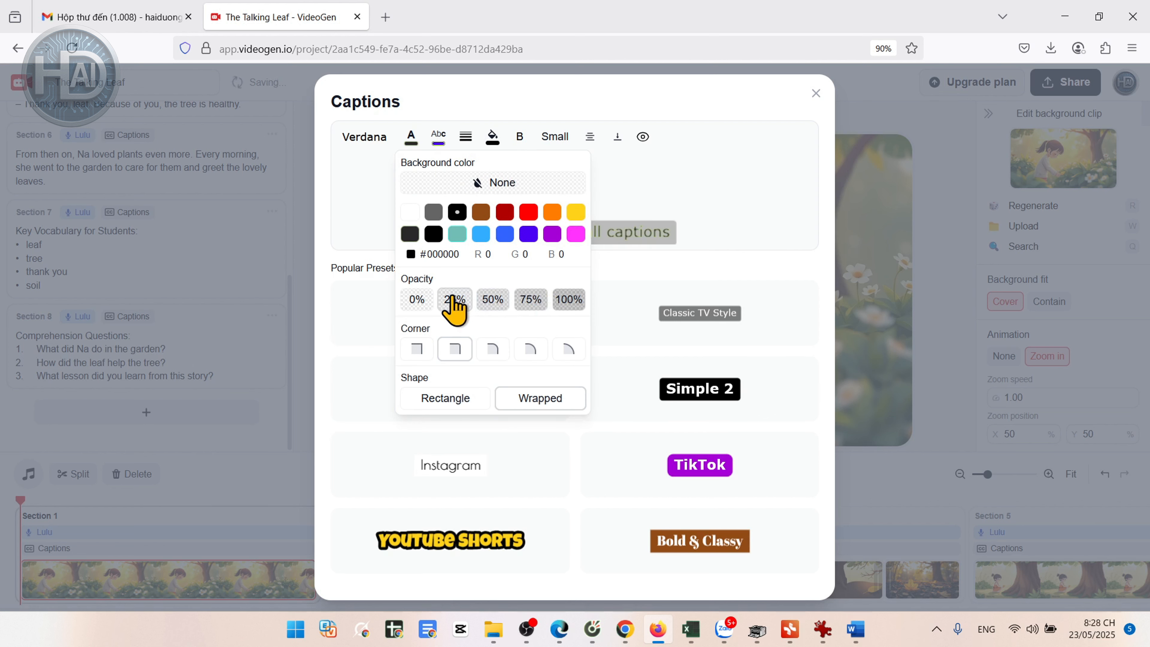
pyautogui.click(797, 269)
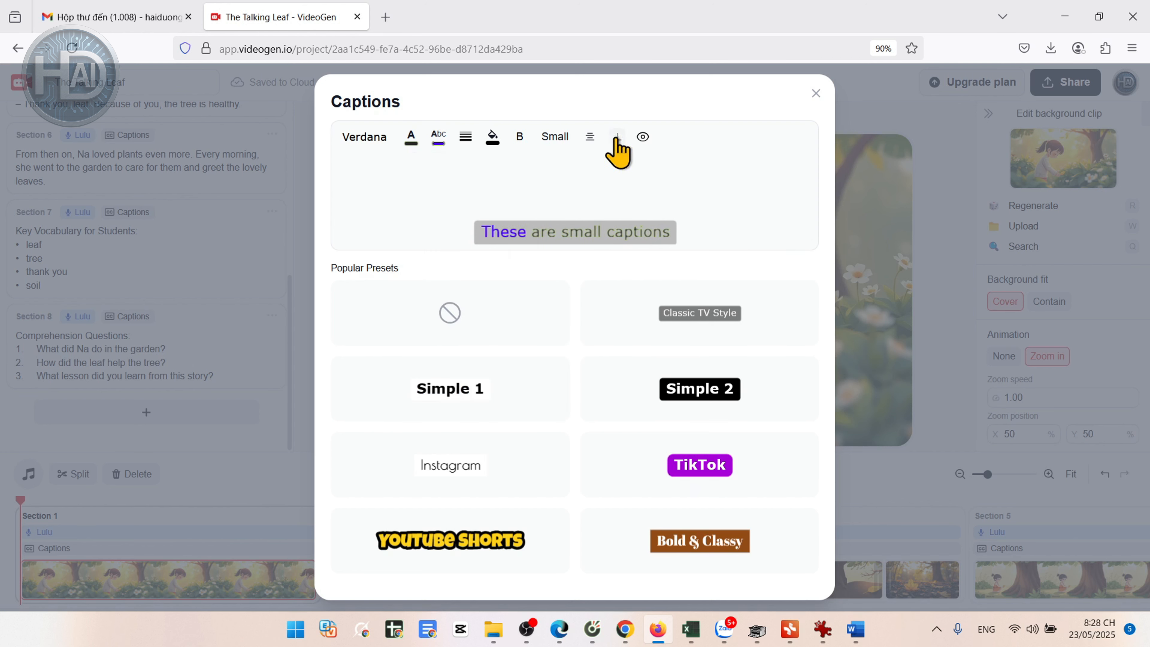
# Step: Set the caption size to Medium and align the captions vertically to the bottom
pyautogui.click(556, 138)
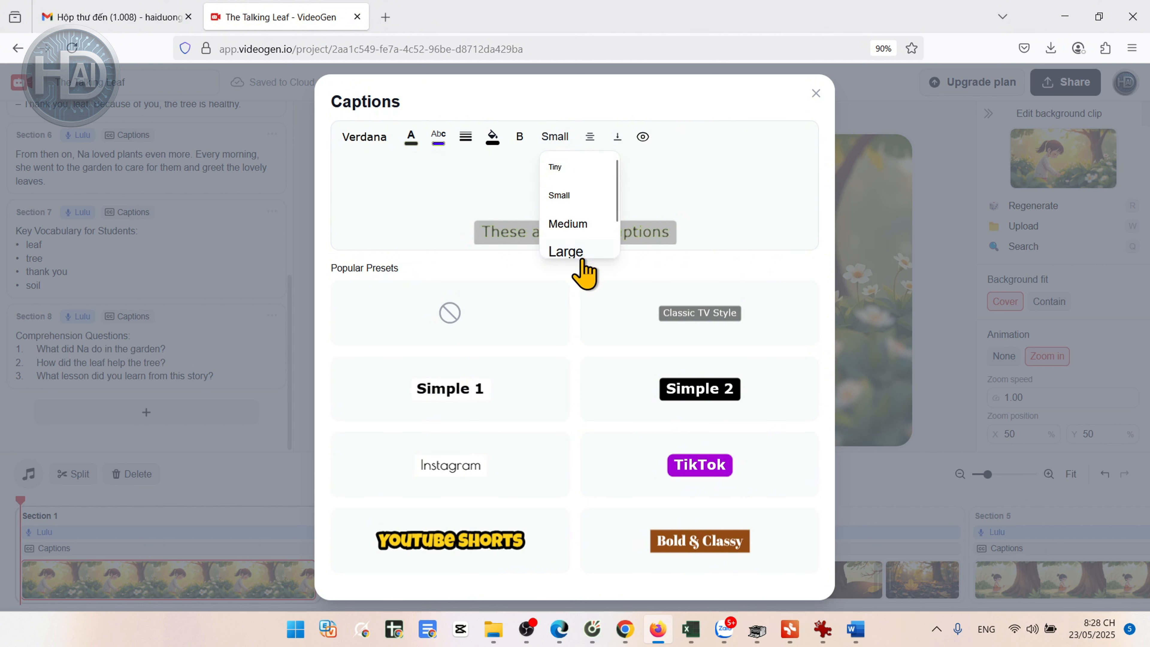
pyautogui.click(571, 226)
pyautogui.click(628, 137)
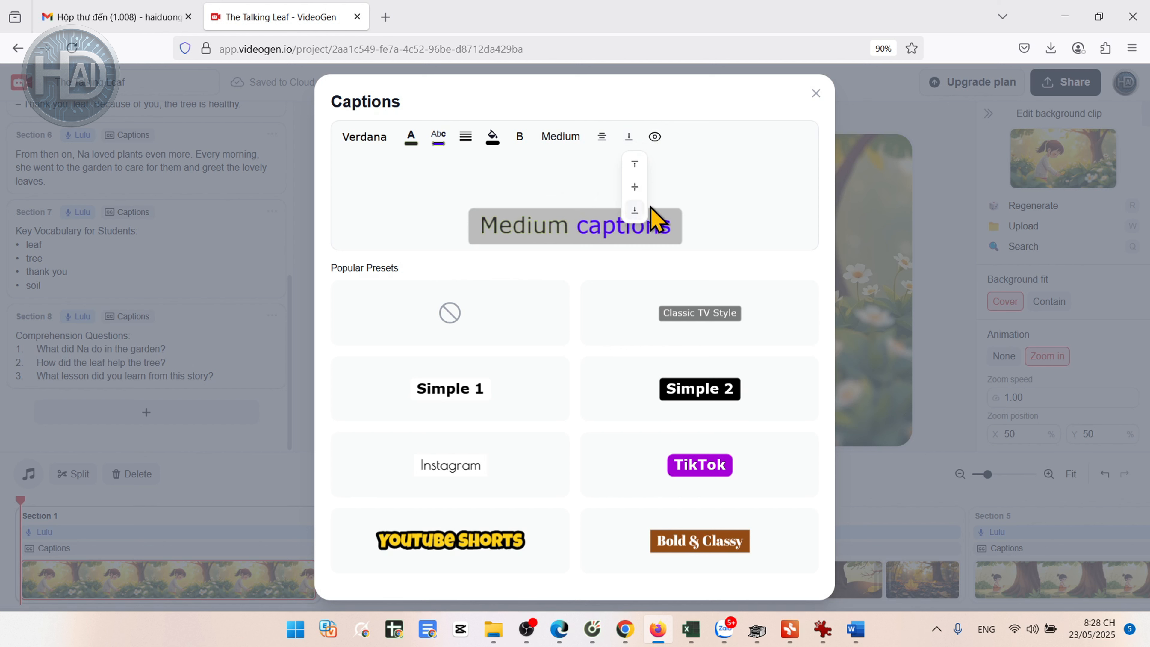
pyautogui.click(635, 211)
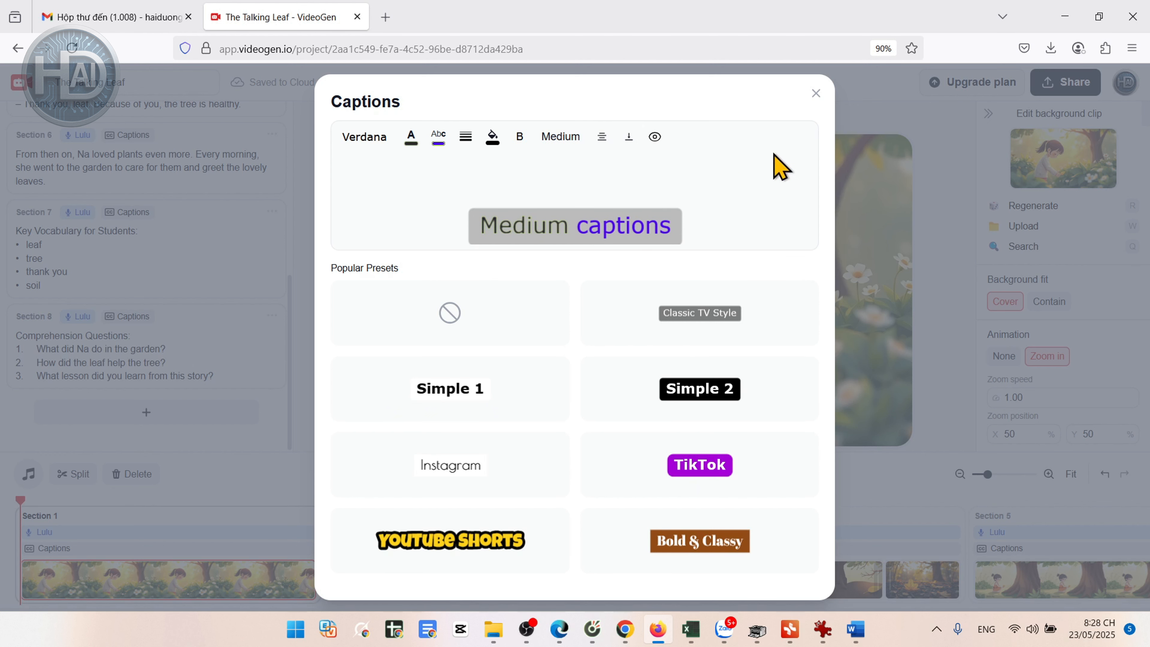
# Step: Close the caption style settings, try the logo position options and set the logo position to Bottom left
pyautogui.click(816, 95)
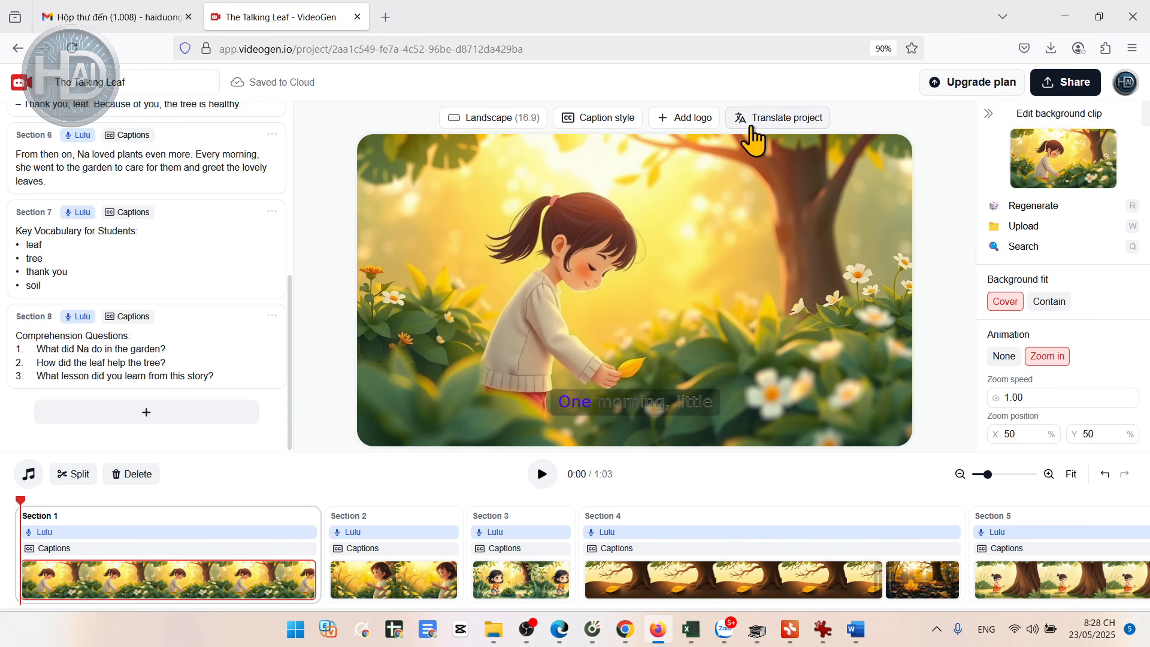
pyautogui.click(683, 120)
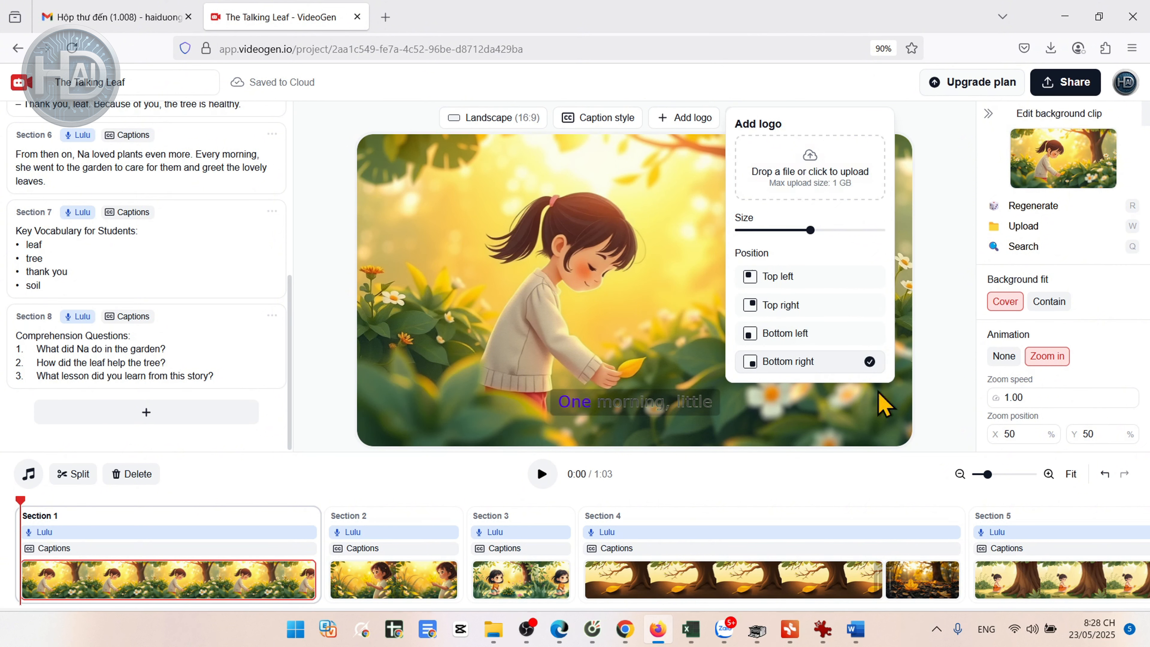
pyautogui.click(865, 279)
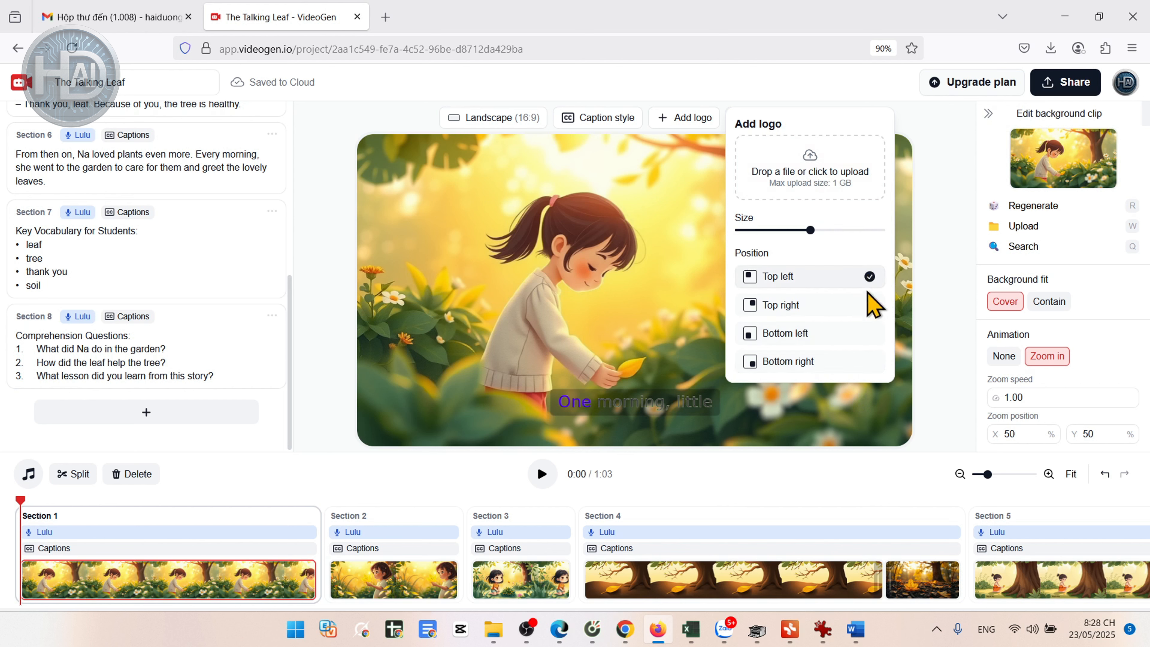
pyautogui.click(871, 305)
pyautogui.click(872, 369)
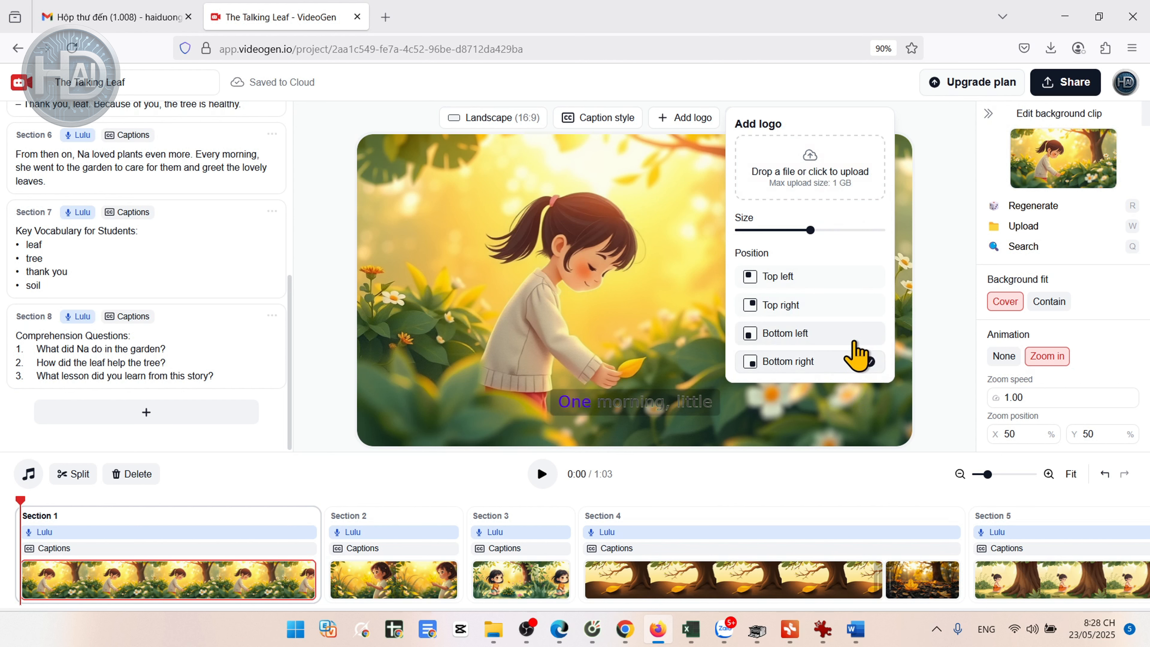
pyautogui.click(856, 335)
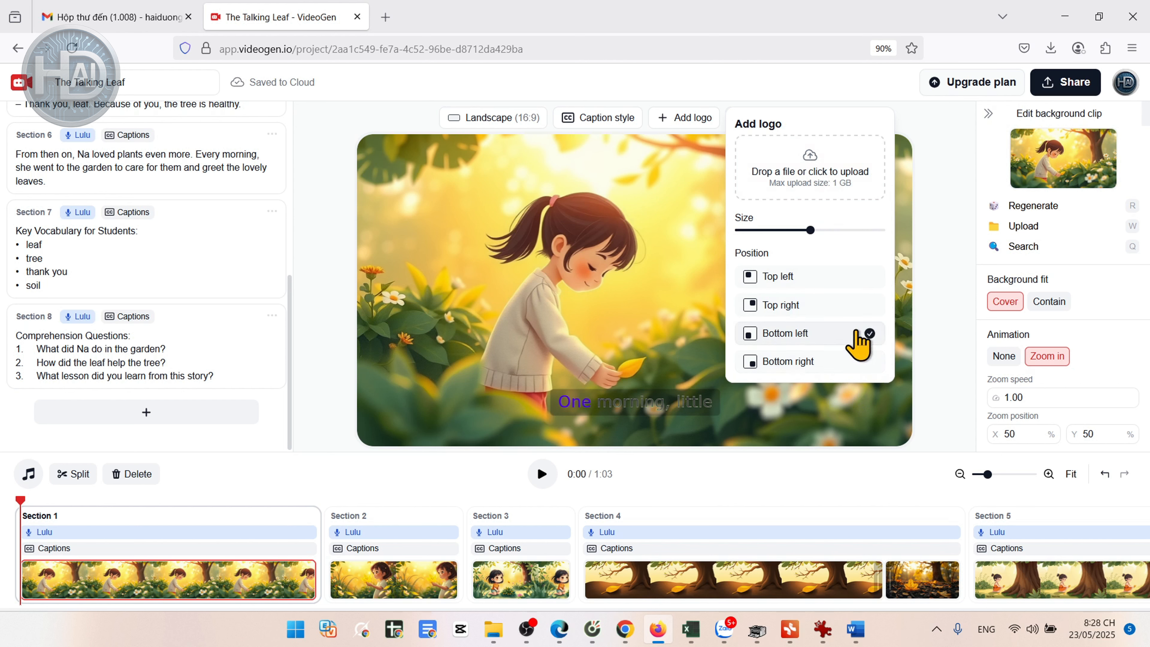
pyautogui.click(754, 86)
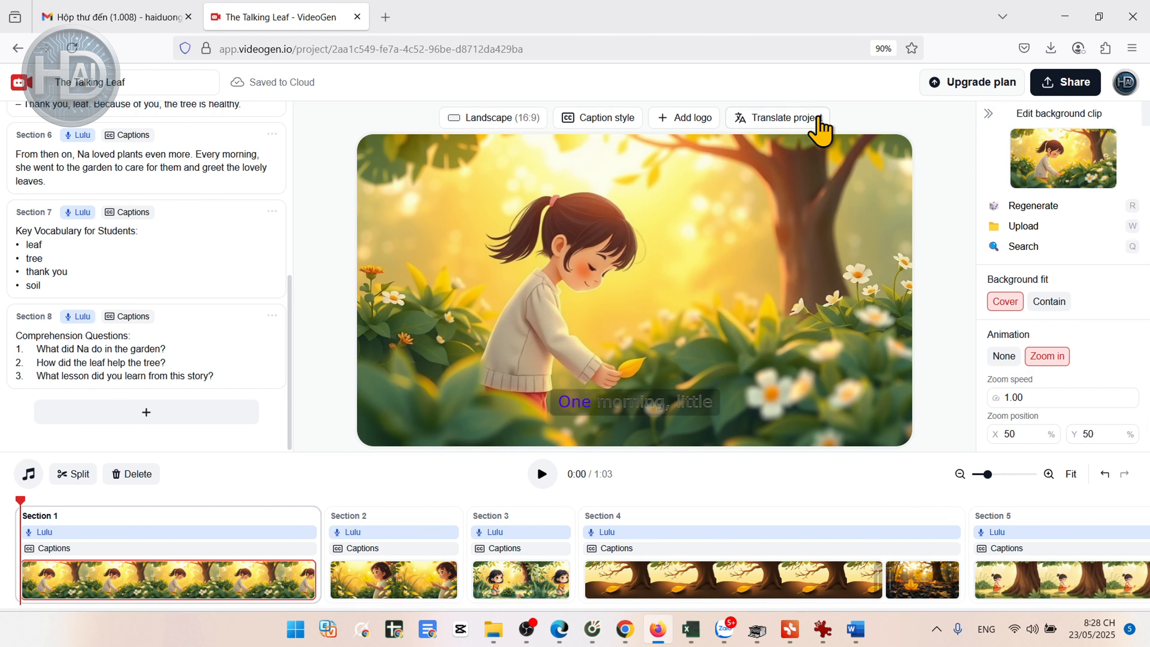
# Step: Look at the project translation options and the copyright-free background music library without changing anything
pyautogui.click(802, 133)
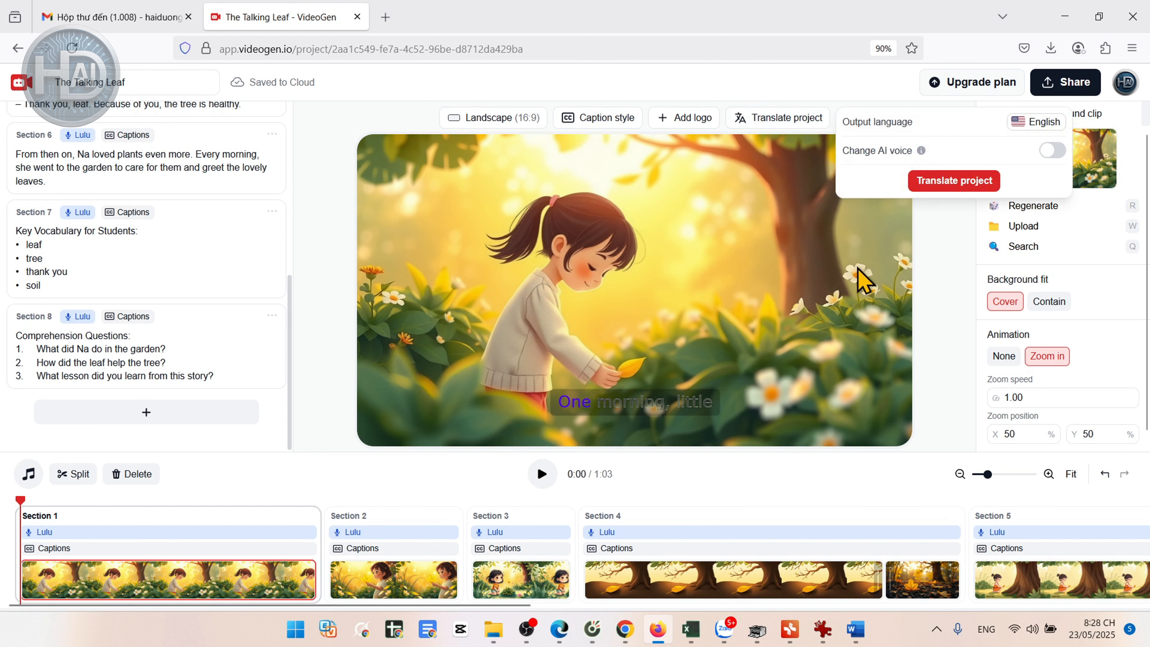
pyautogui.click(940, 277)
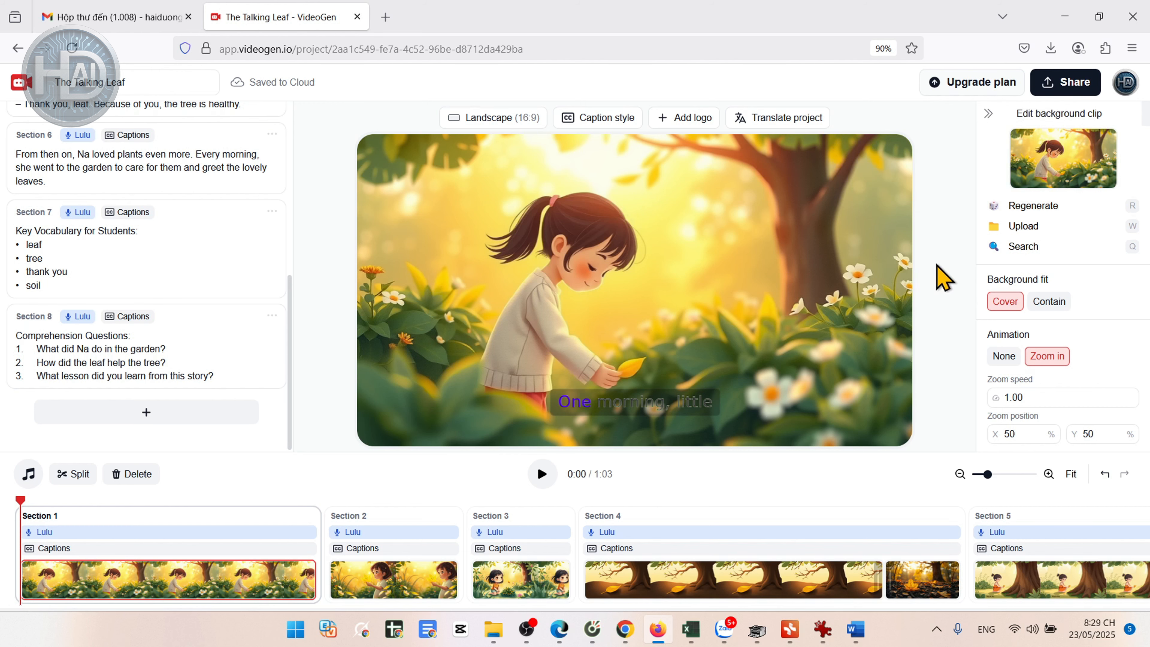
pyautogui.click(29, 473)
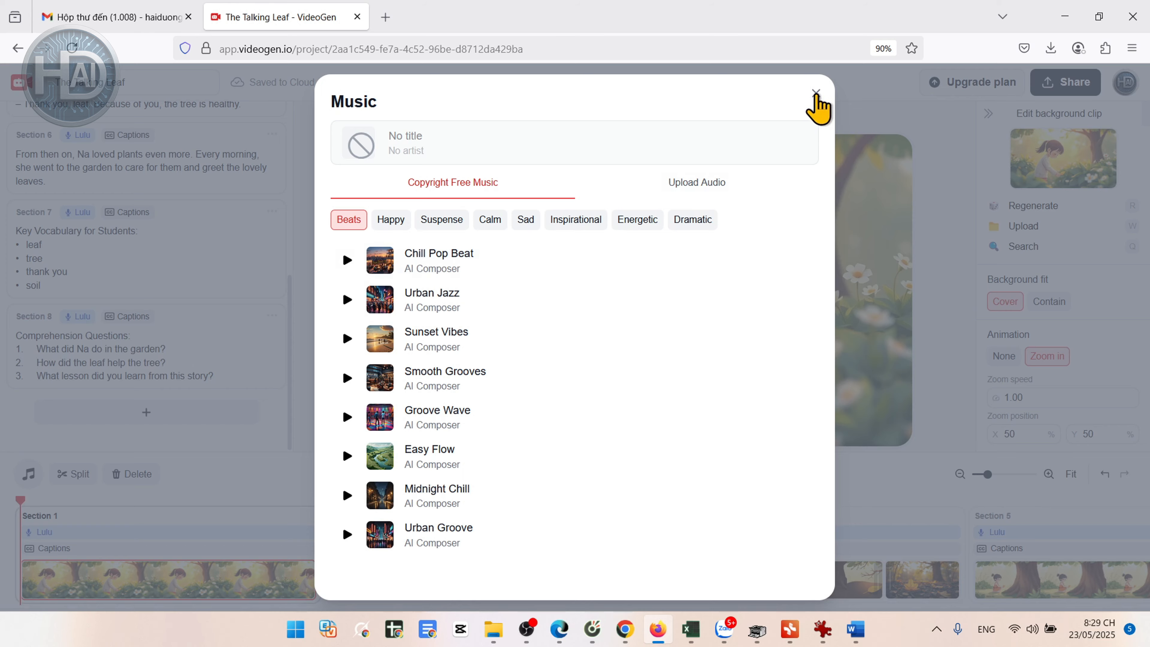
pyautogui.click(816, 96)
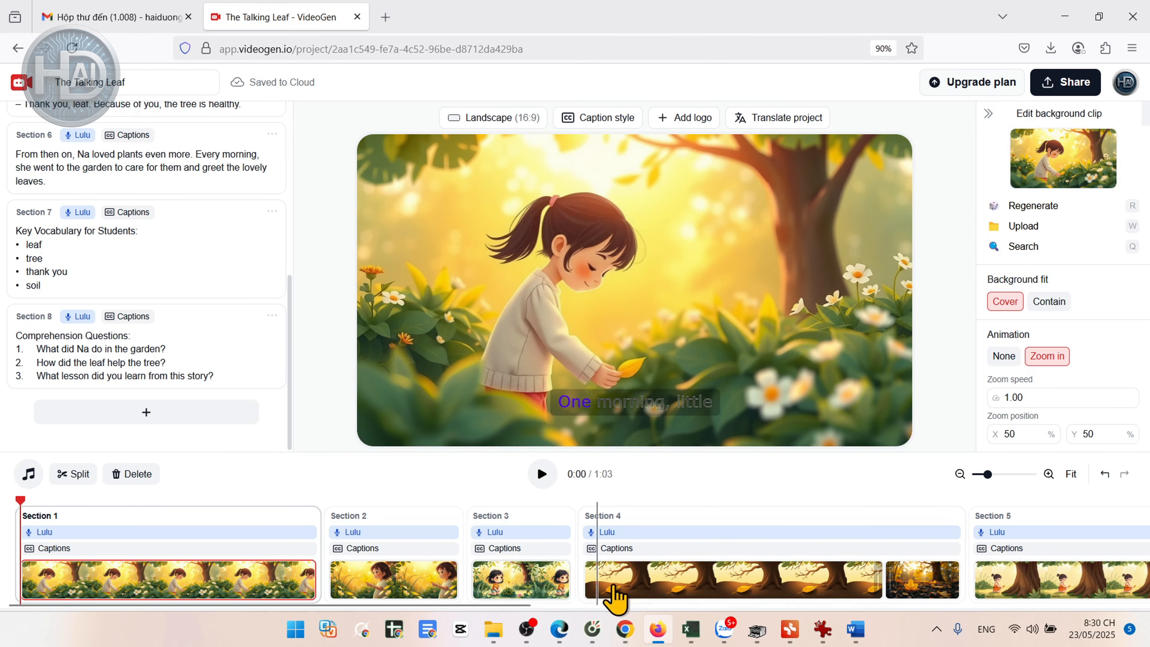
# Step: Check the background clips of the sections on the timeline and regenerate the Section 5 background image
pyautogui.click(473, 593)
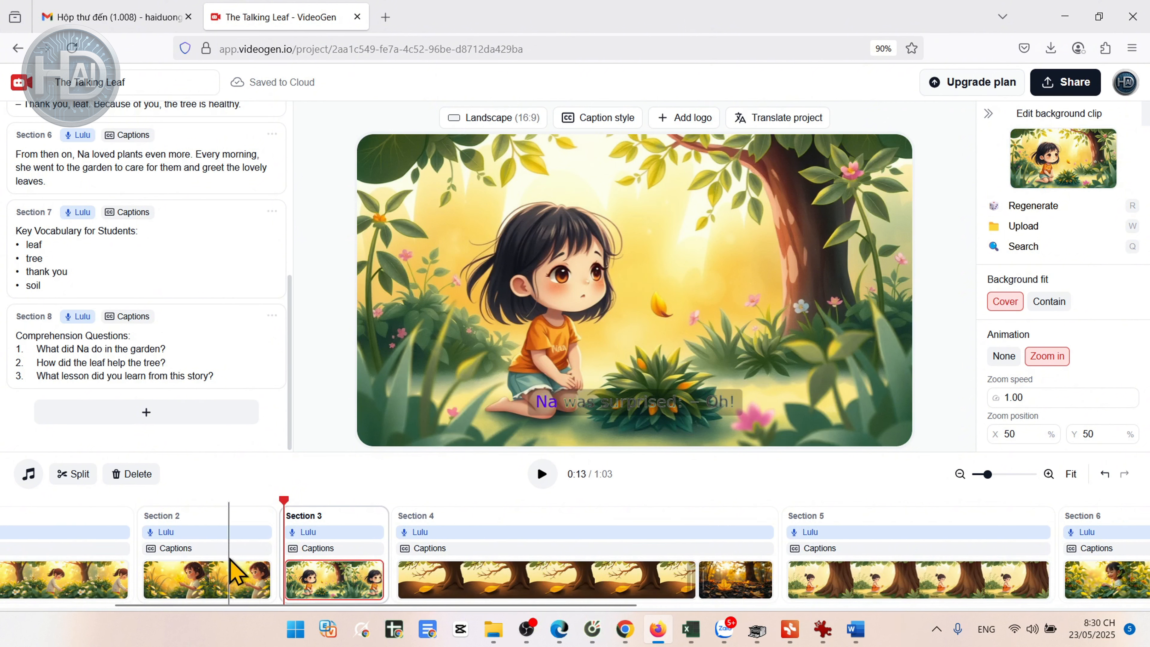
pyautogui.click(874, 574)
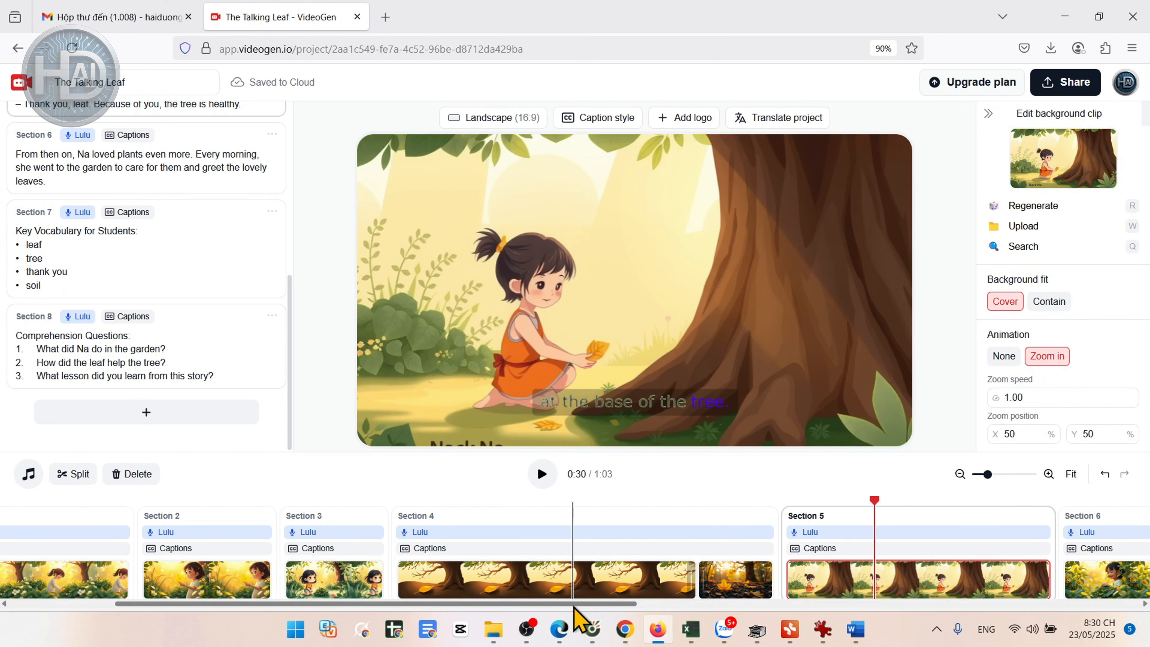
pyautogui.moveTo(575, 606); pyautogui.dragTo(772, 611)
pyautogui.click(799, 585)
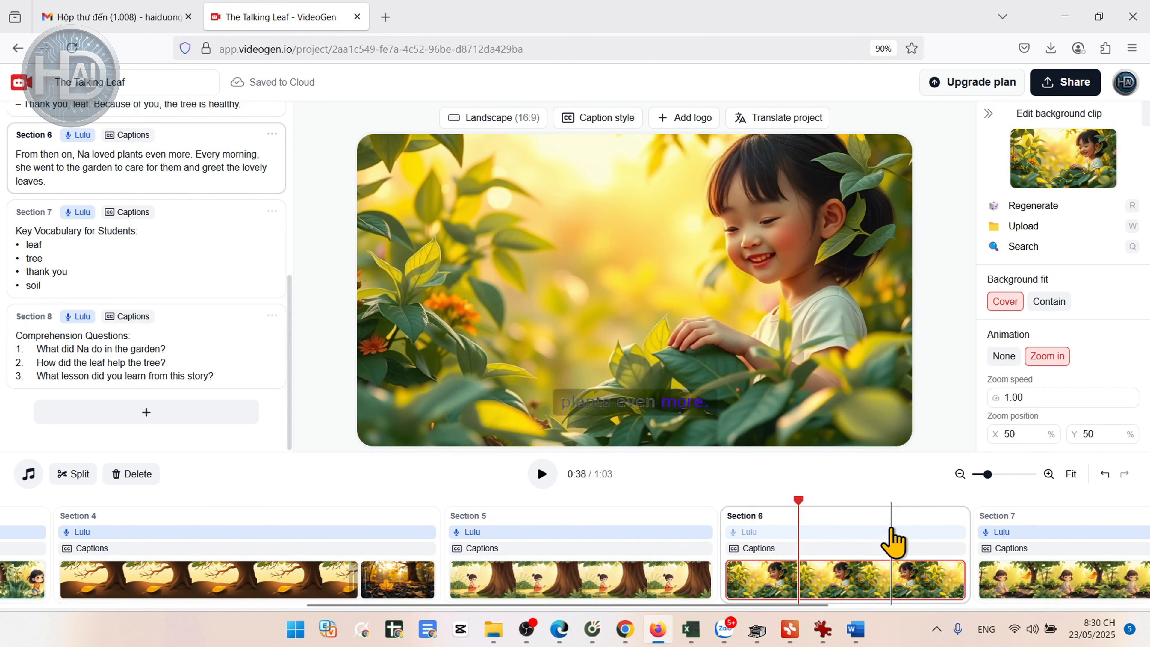
pyautogui.click(1037, 582)
pyautogui.click(595, 583)
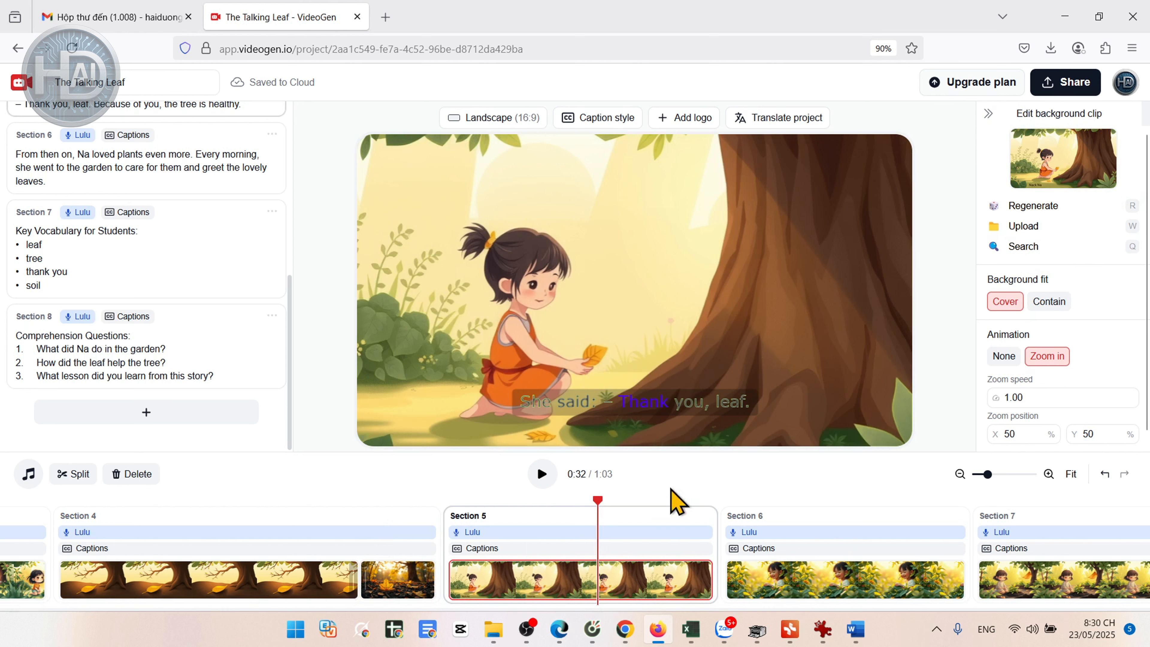
pyautogui.click(1037, 206)
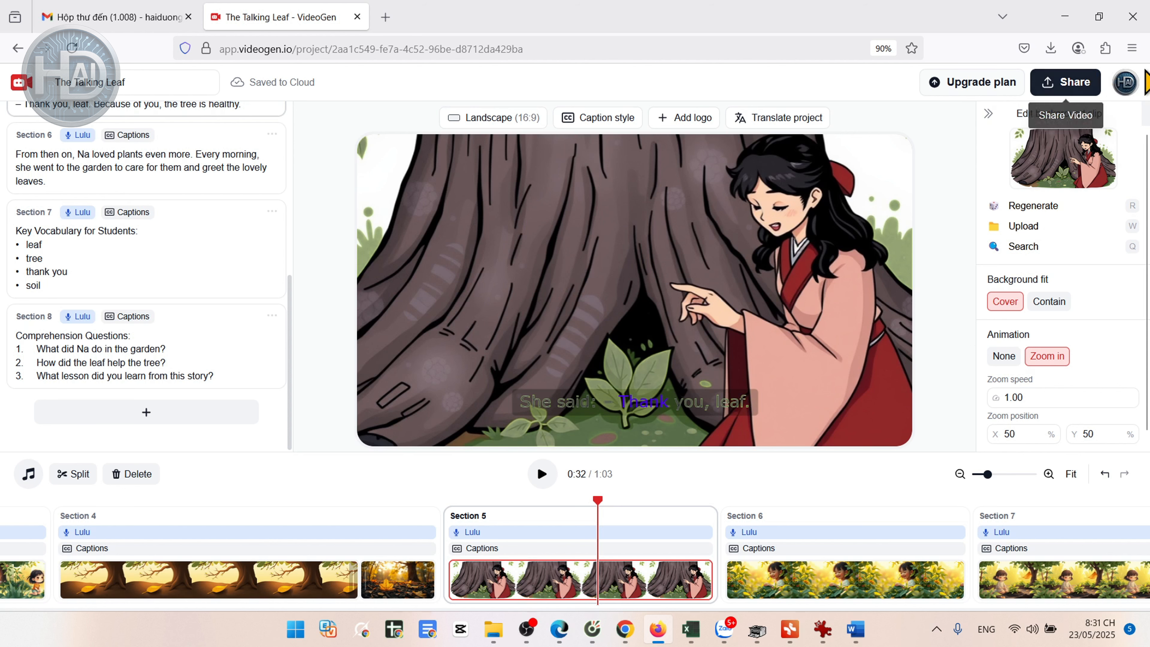
# Step: Open the video export settings and set the resolution to 720p
pyautogui.click(1083, 86)
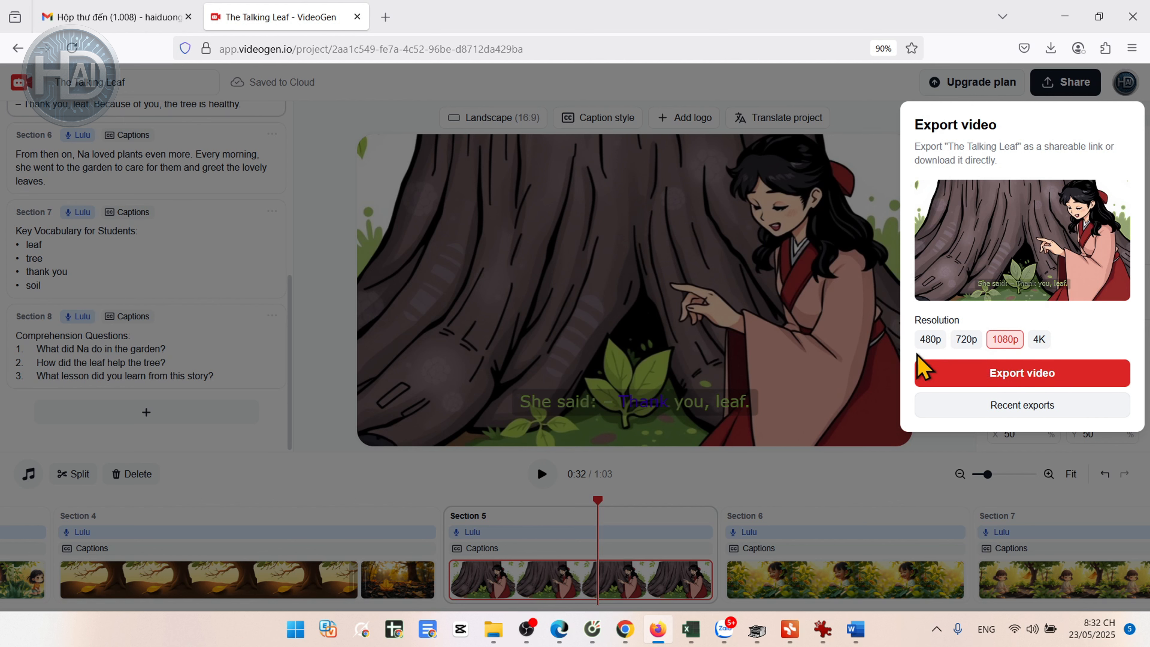
pyautogui.click(967, 342)
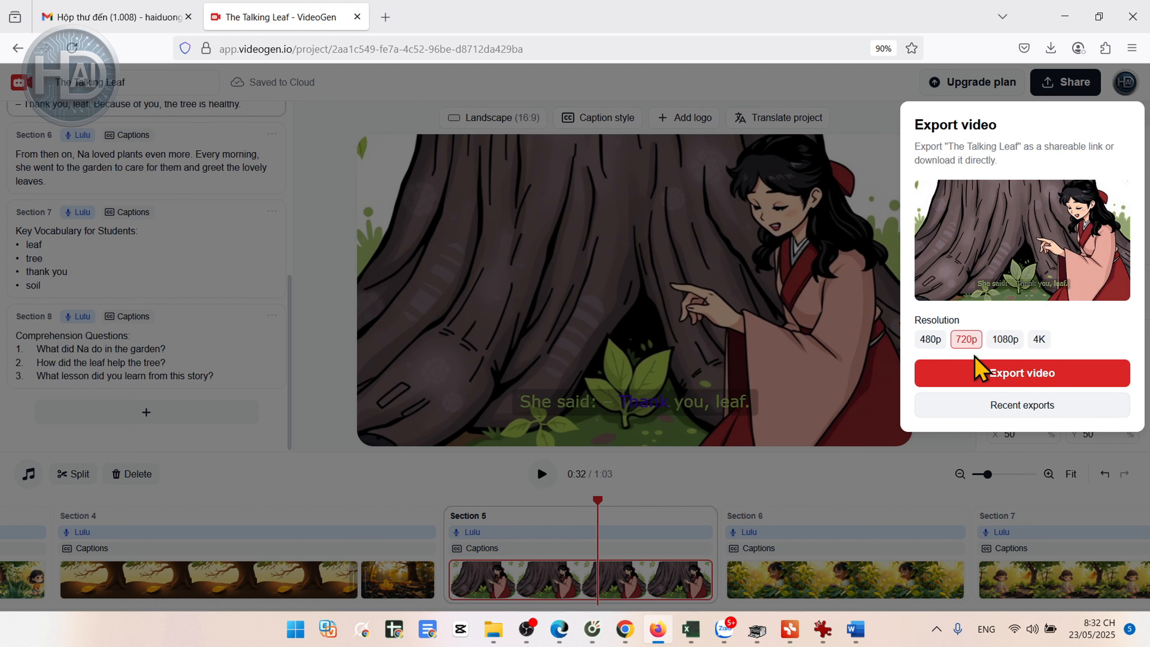